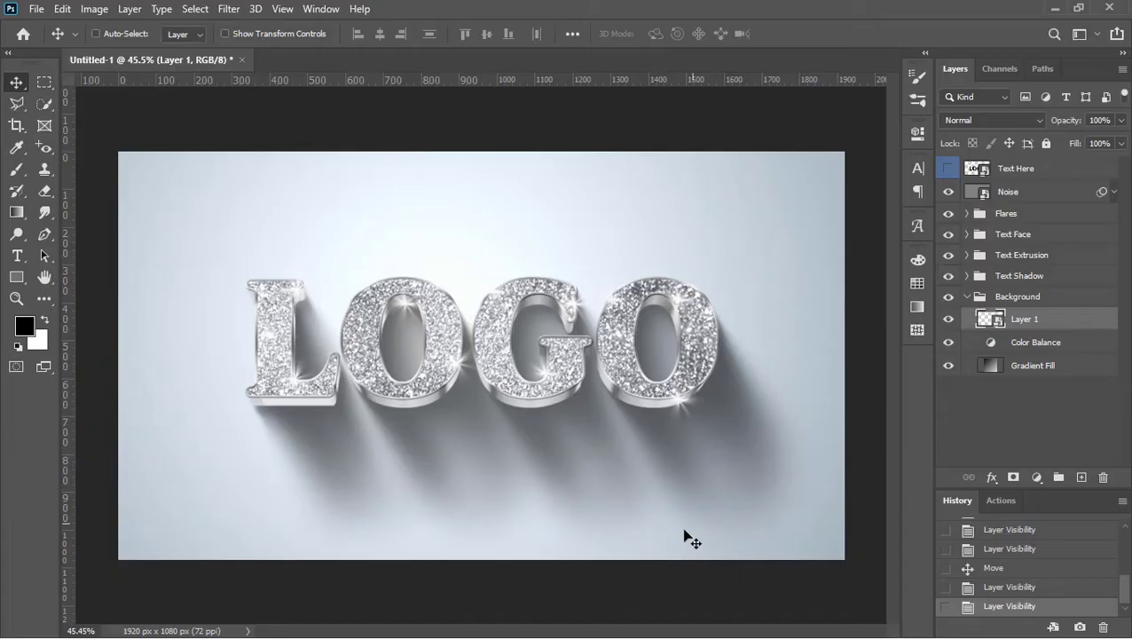
Tweak the finished glitter LOGO demo: move Layer 1 up, set light angle 158°, clip texture copy
drag(684, 531, 695, 142)
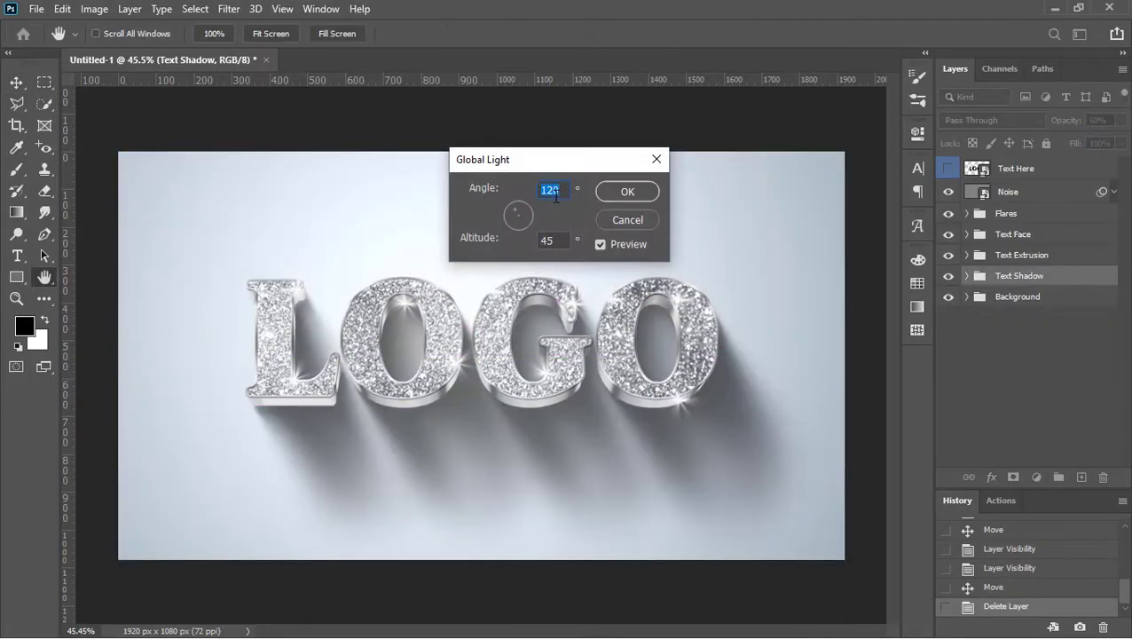
drag(523, 213, 511, 217)
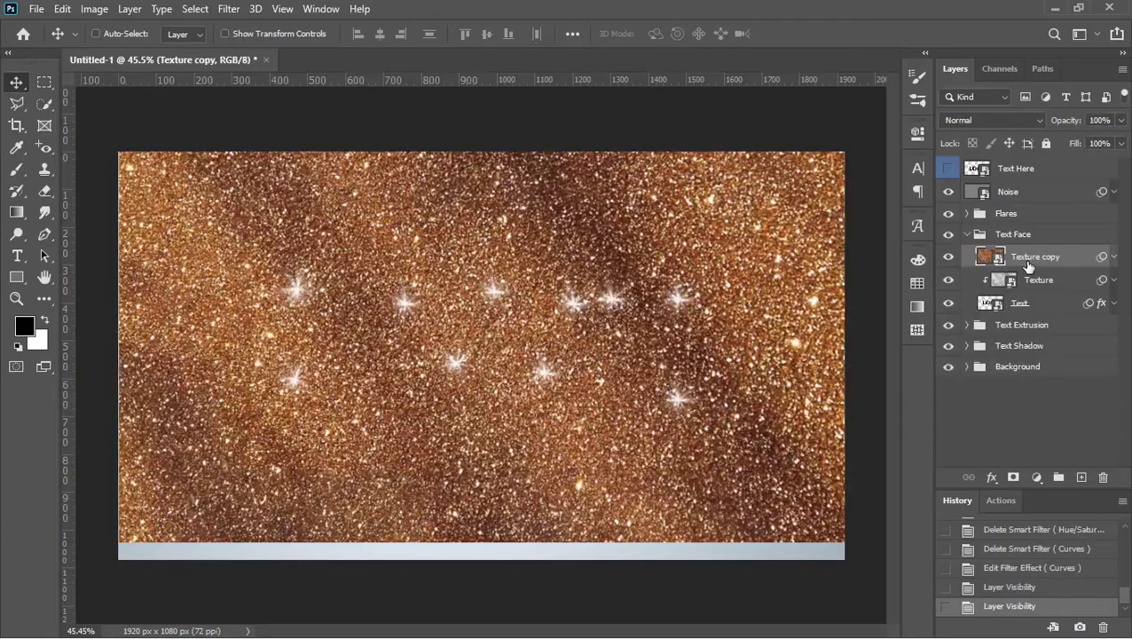
alt+click(1027, 267)
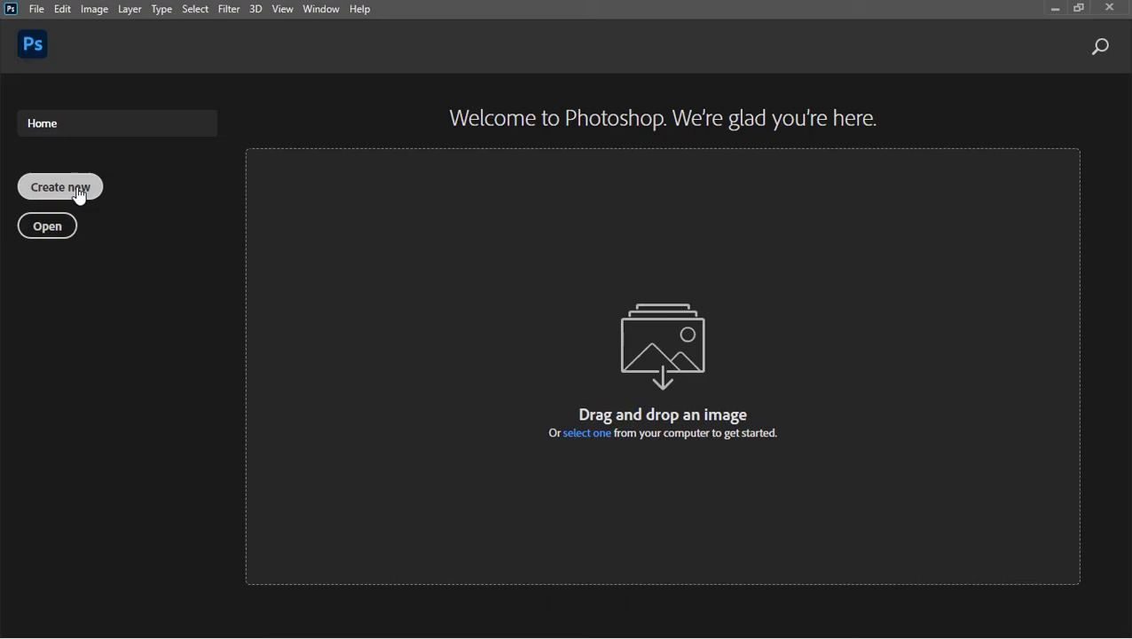
Create a new blank 1920×1080 (1080p) document
click(78, 189)
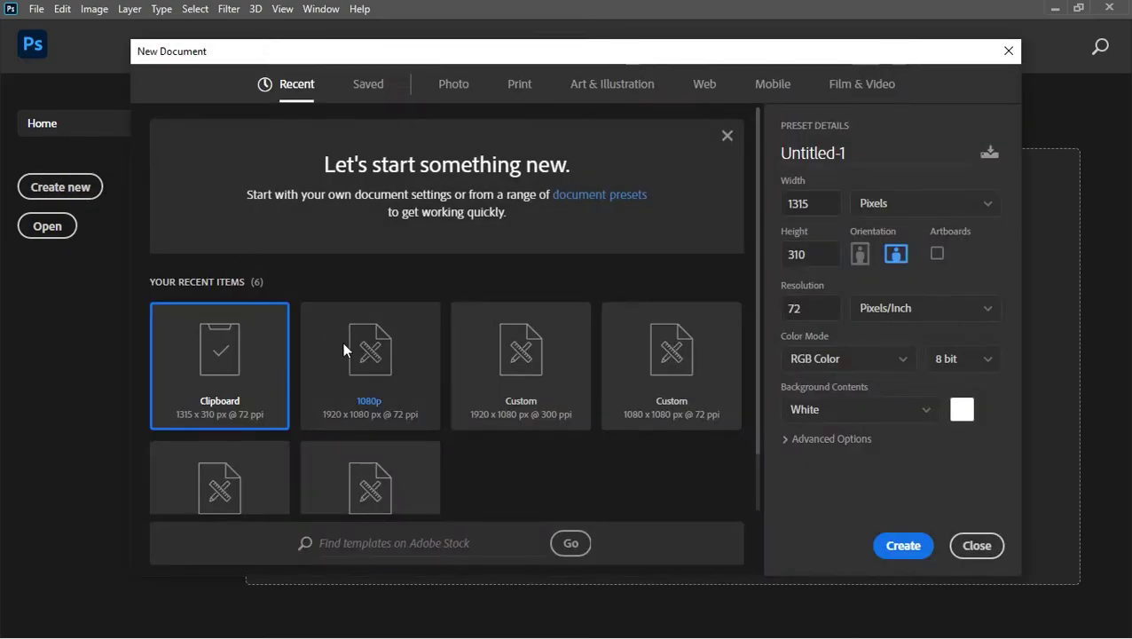
click(346, 351)
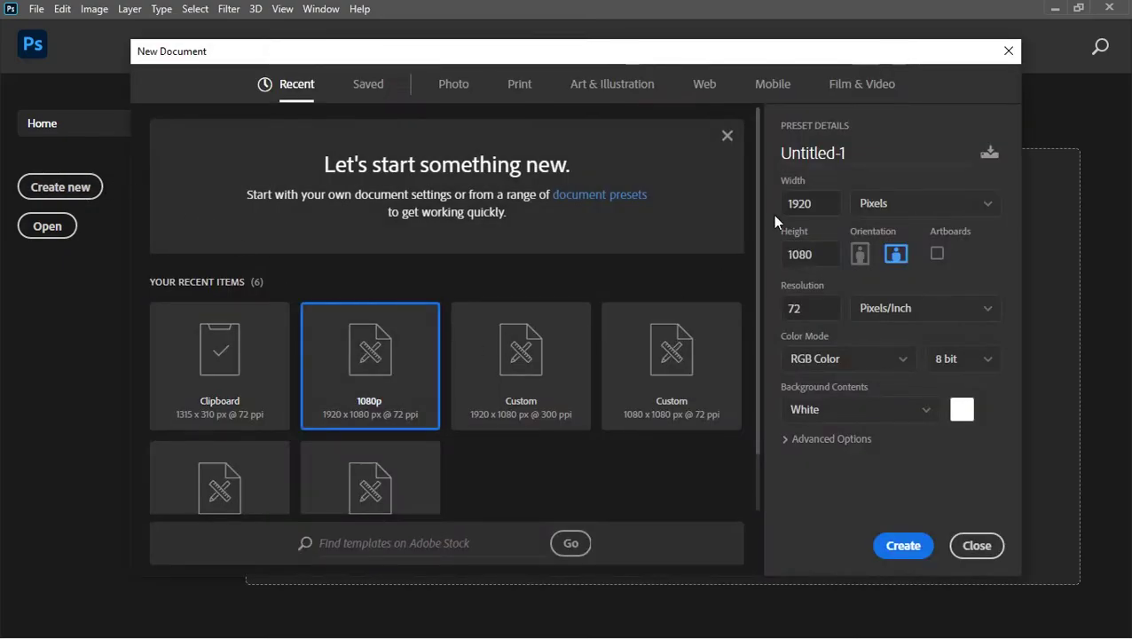
click(905, 545)
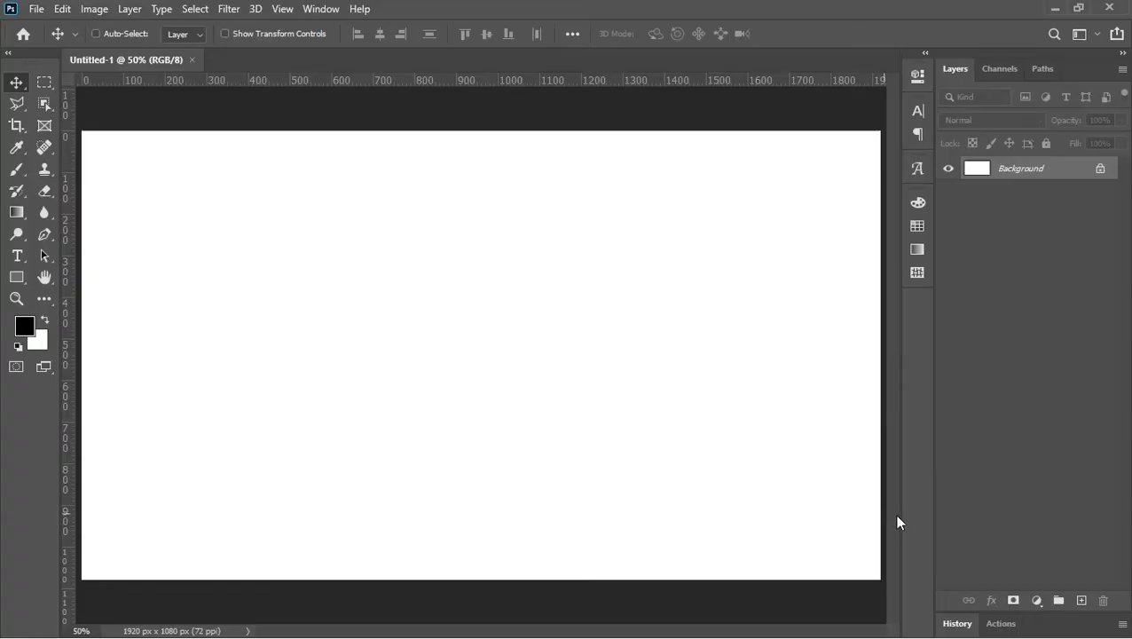
Add a gradient fill layer running from grey #626262 to white
click(1033, 596)
click(1029, 317)
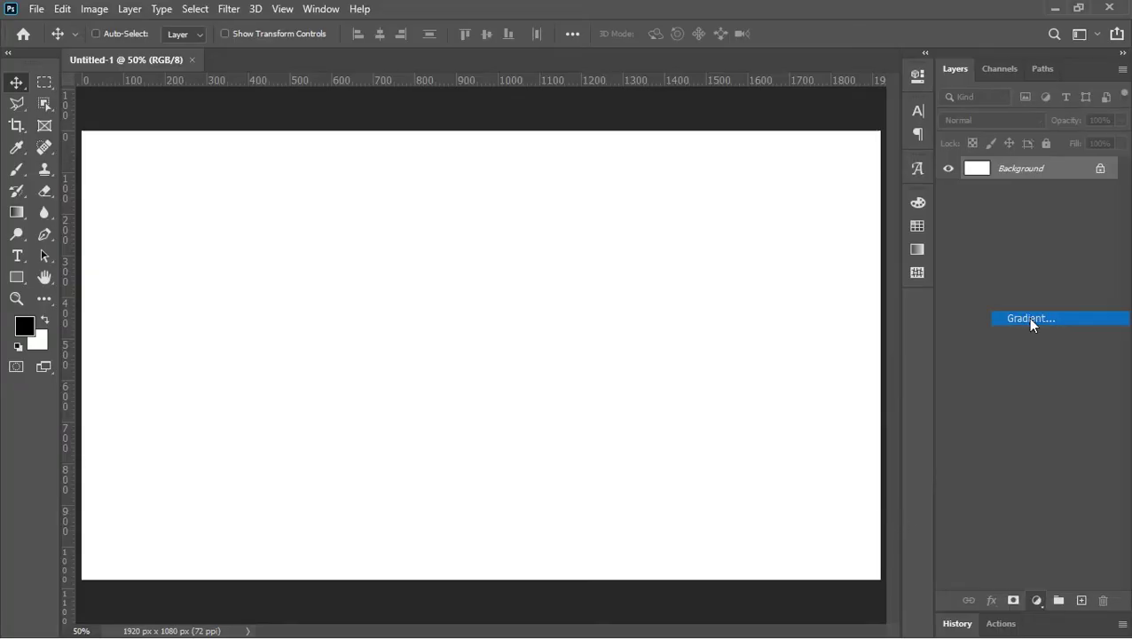
click(971, 151)
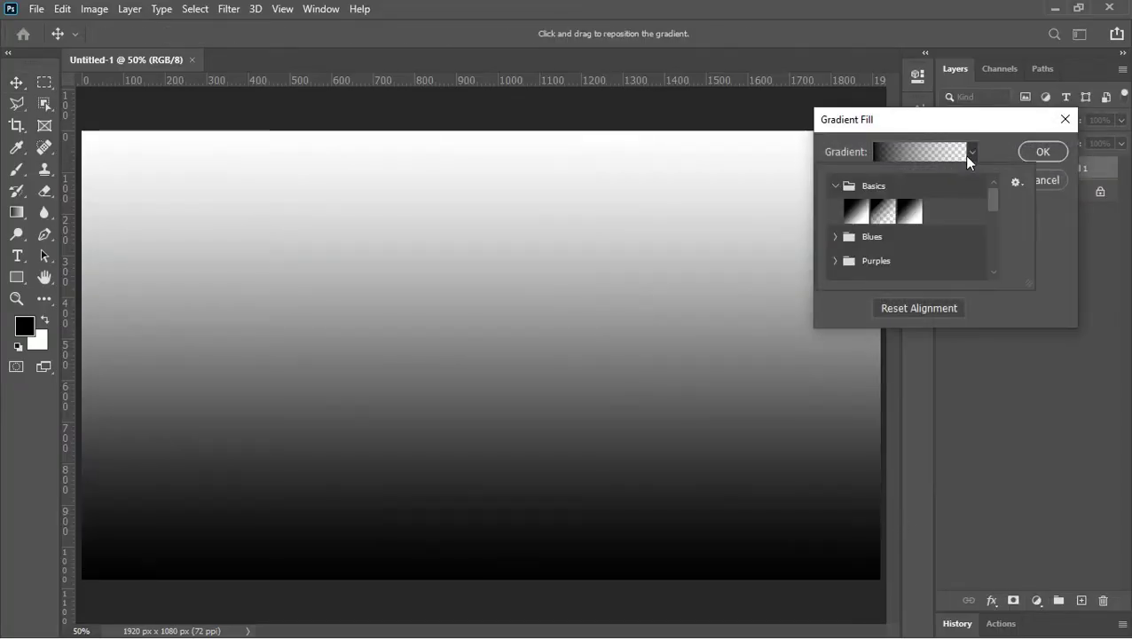
click(856, 211)
click(920, 155)
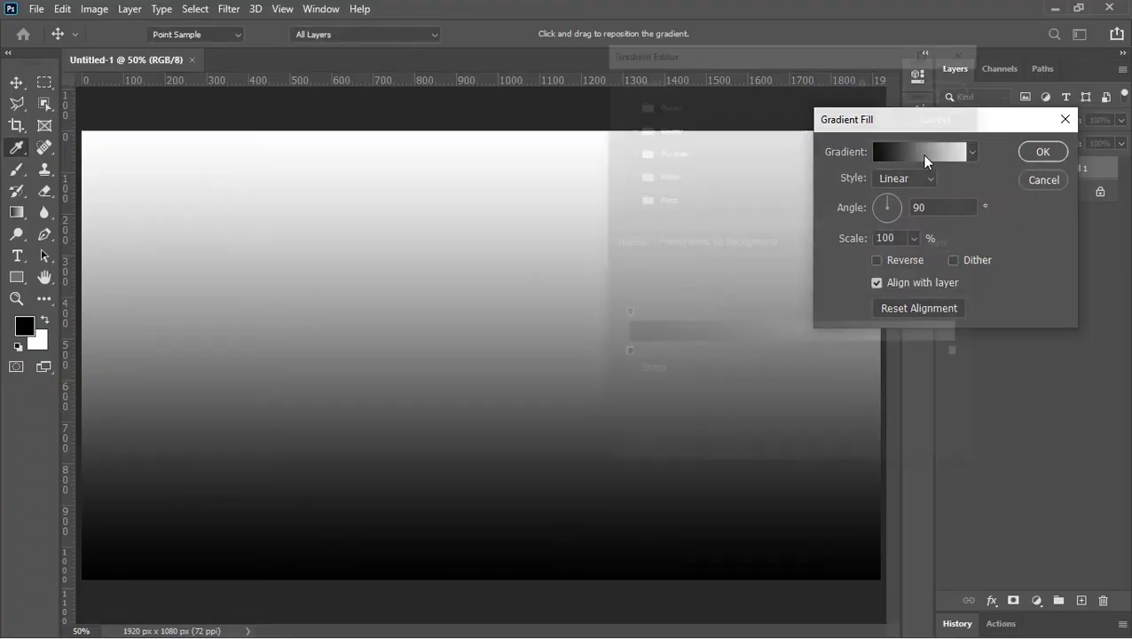
click(623, 355)
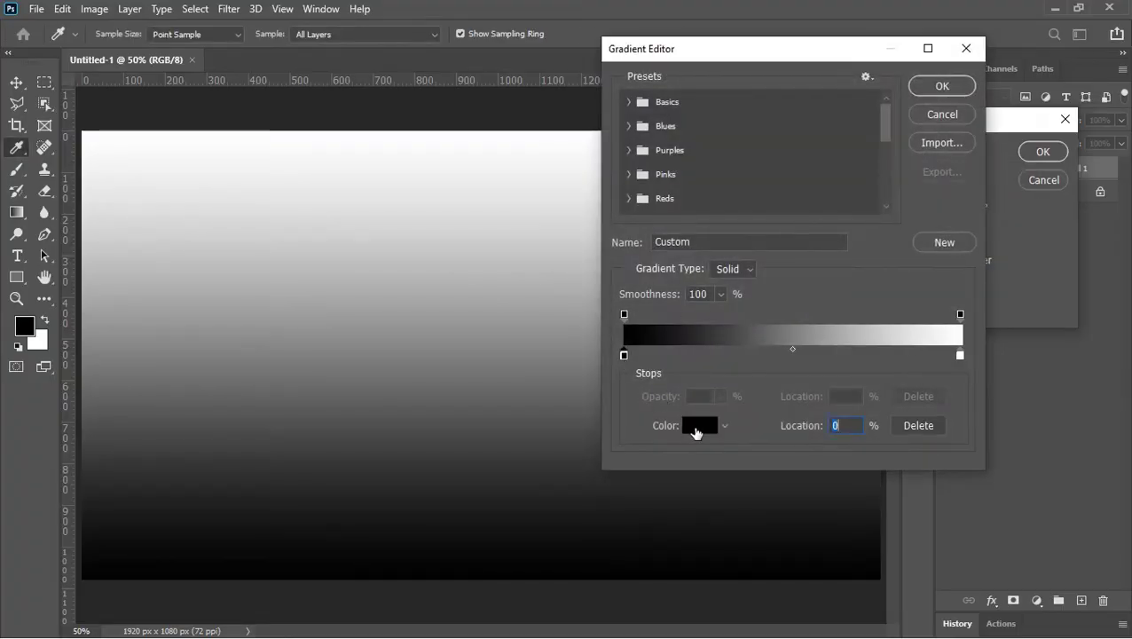
click(696, 424)
click(667, 248)
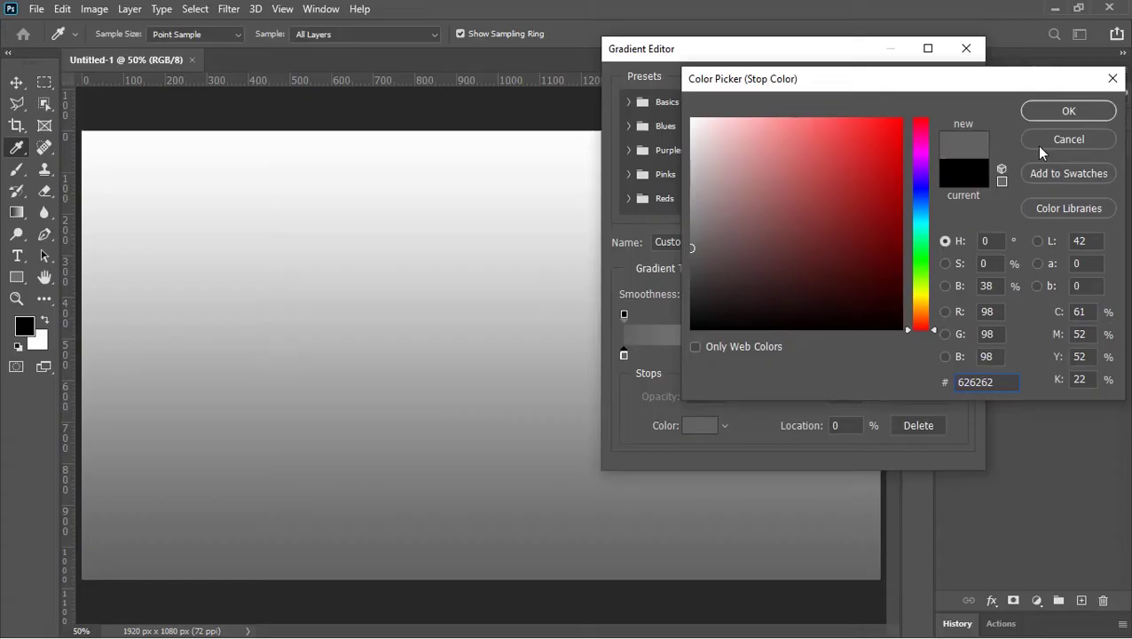
click(1069, 111)
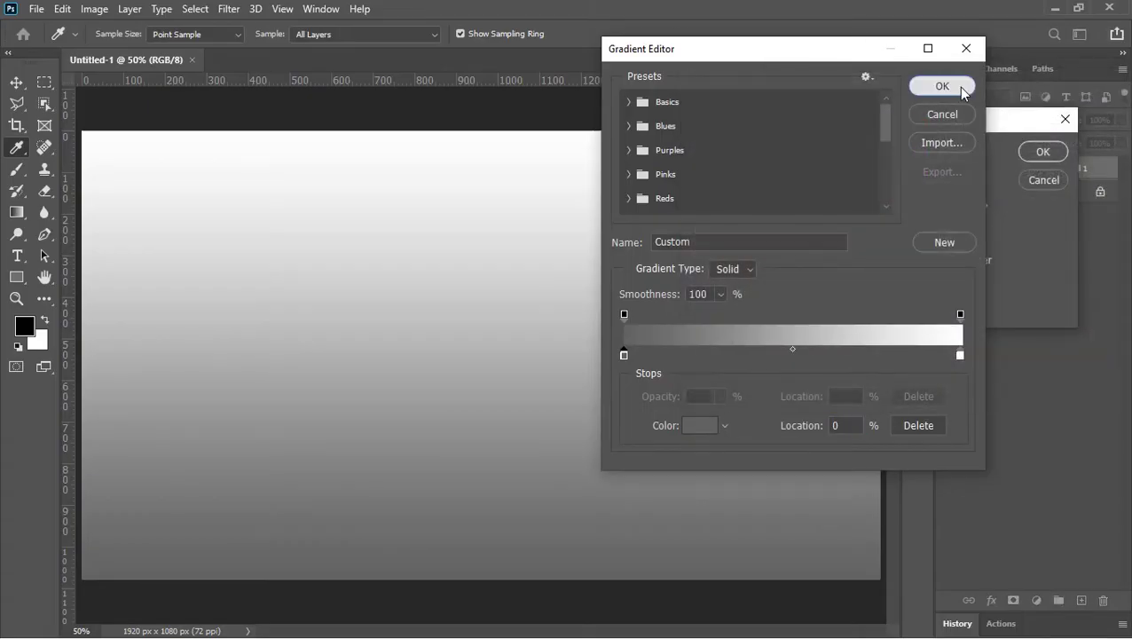
click(958, 87)
Make the gradient radial, reversed, scale 320, centred high, then delete the Background layer
click(900, 178)
click(899, 206)
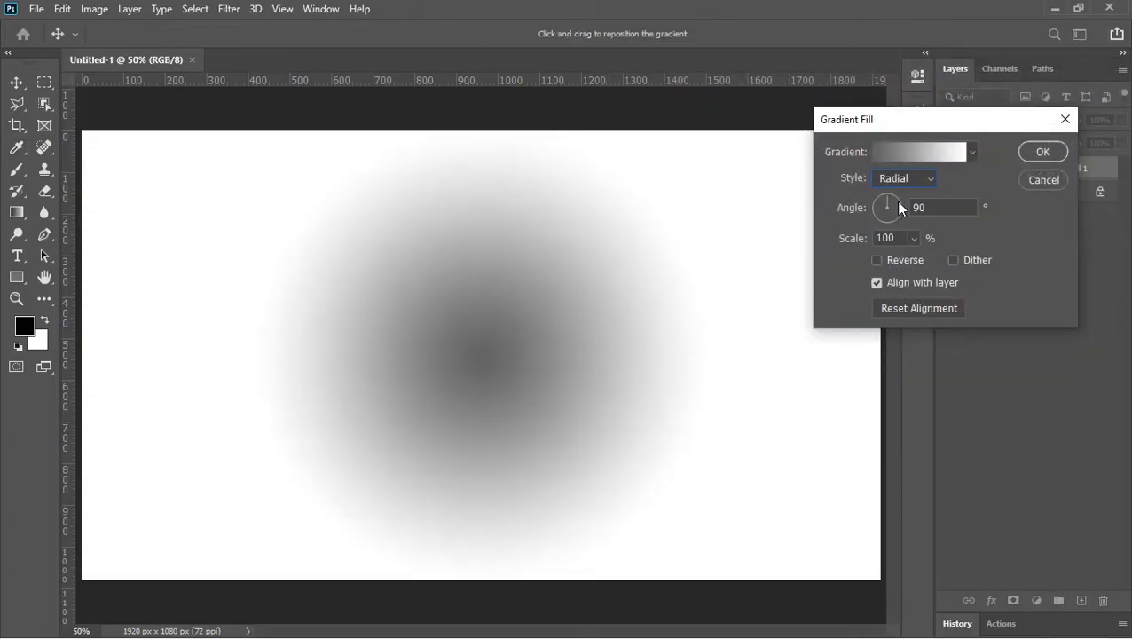
click(882, 259)
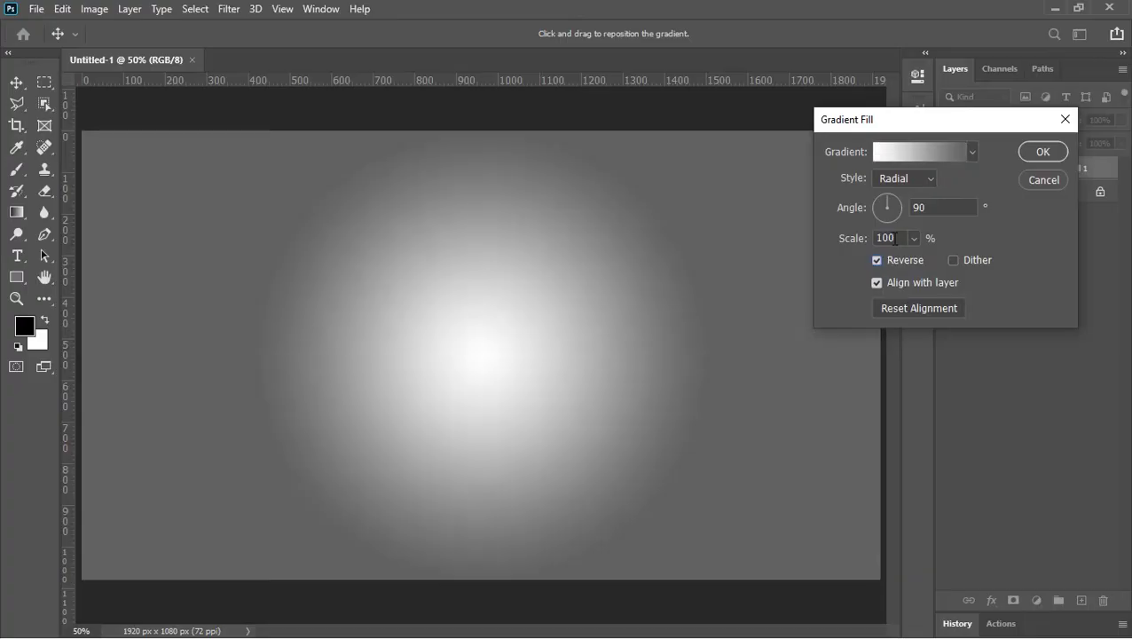
double_click(896, 237)
text(320)
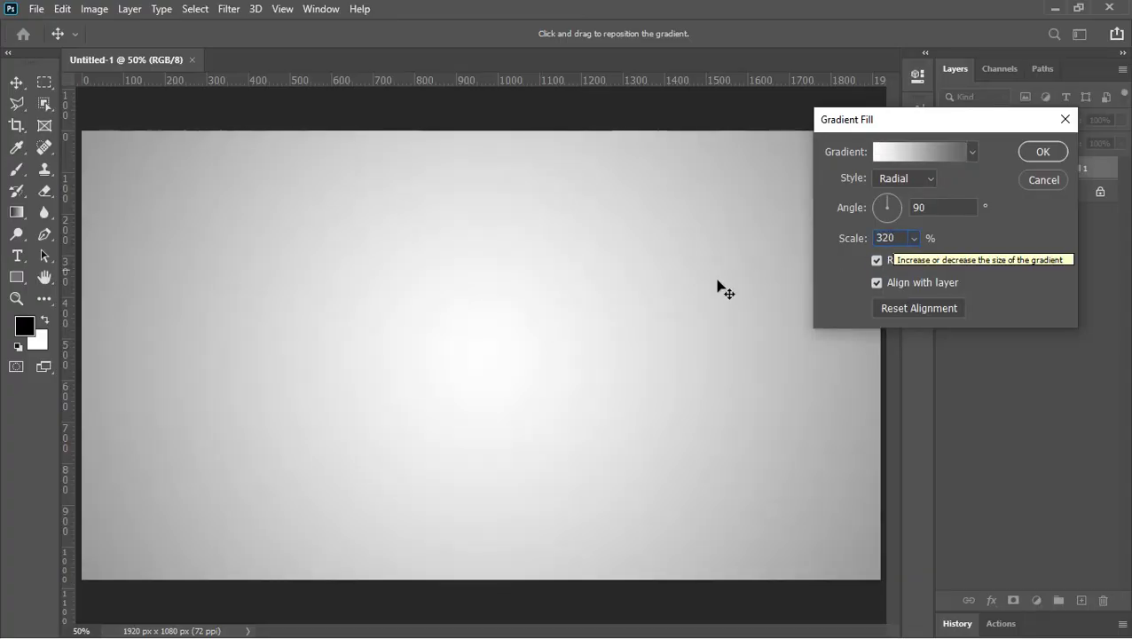
drag(501, 375, 501, 213)
click(1043, 151)
drag(1020, 193, 1104, 597)
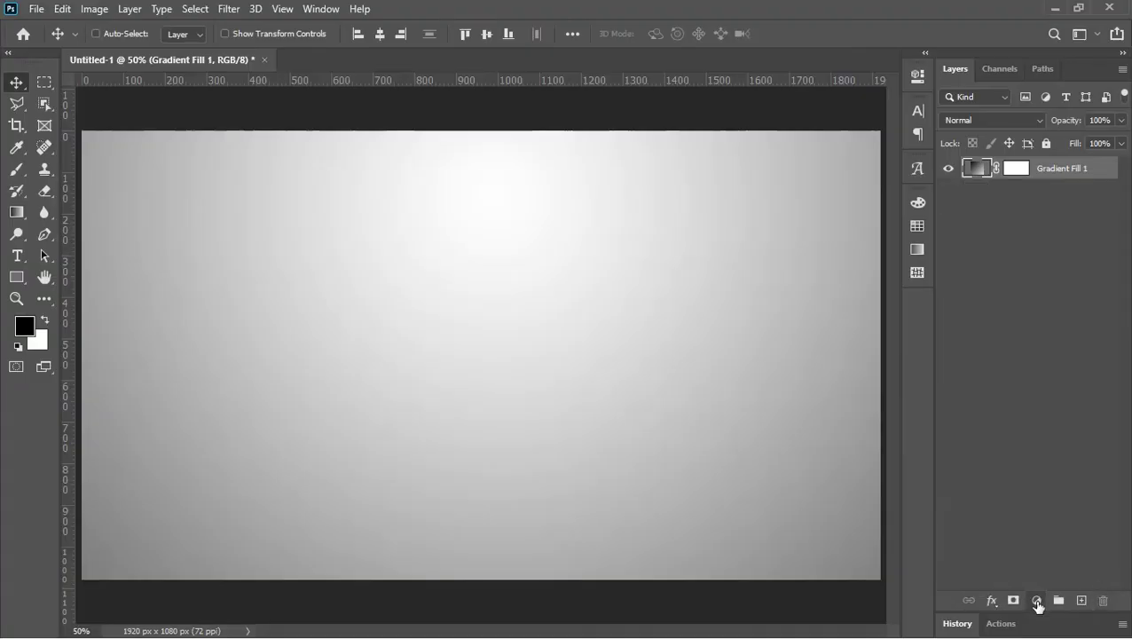
Add a colorized Hue/Saturation adjustment with Hue 209 and Saturation 22
click(1036, 600)
click(1017, 440)
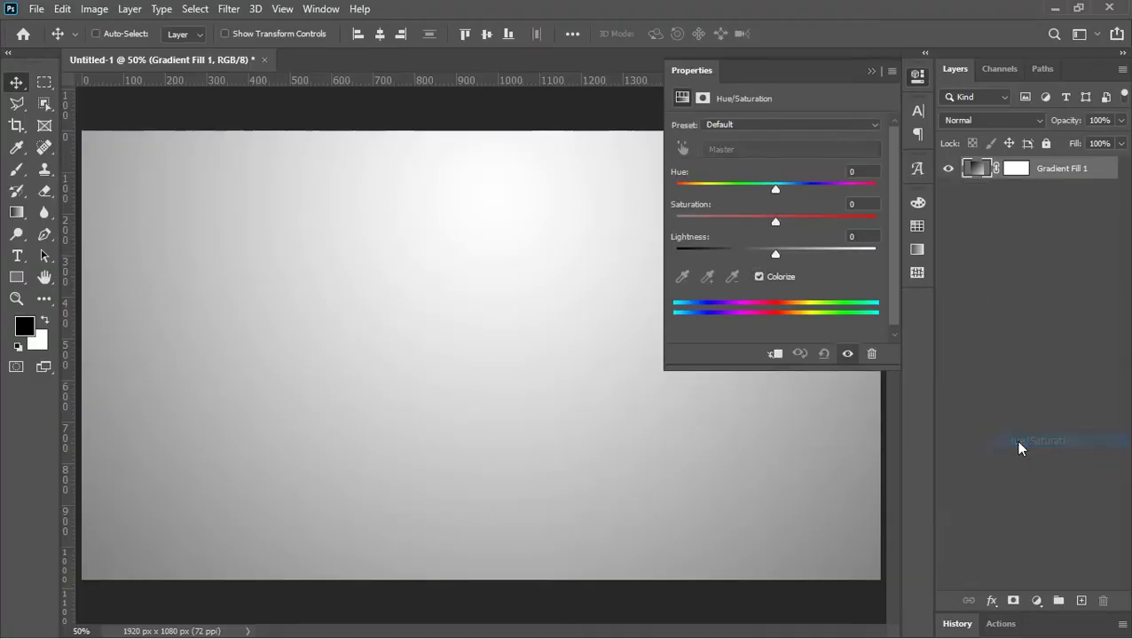
click(760, 277)
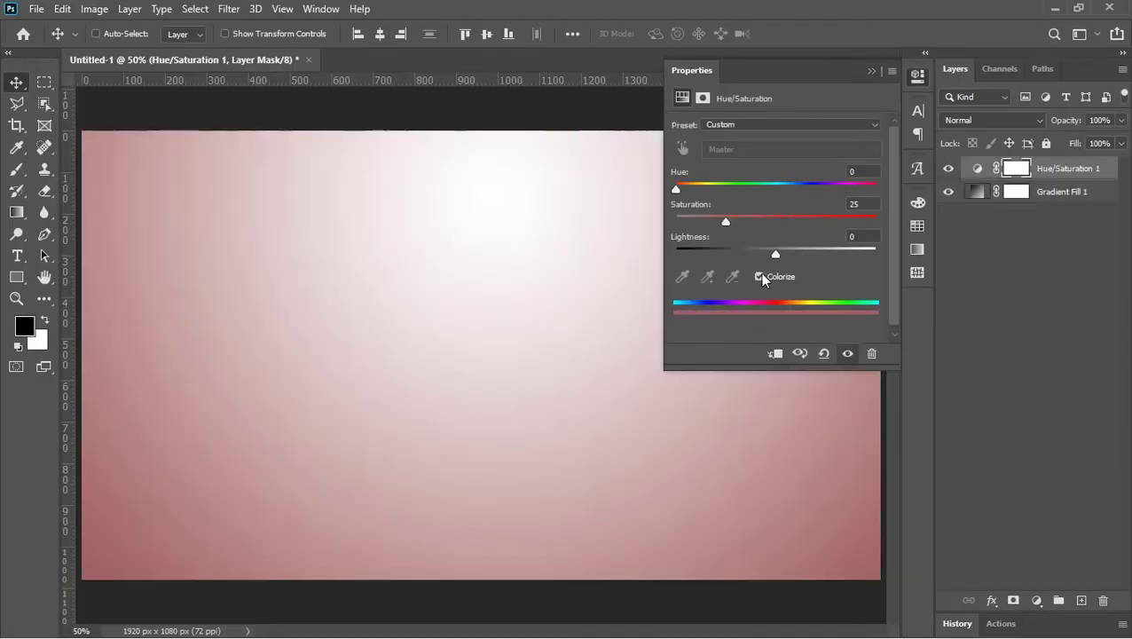
click(789, 184)
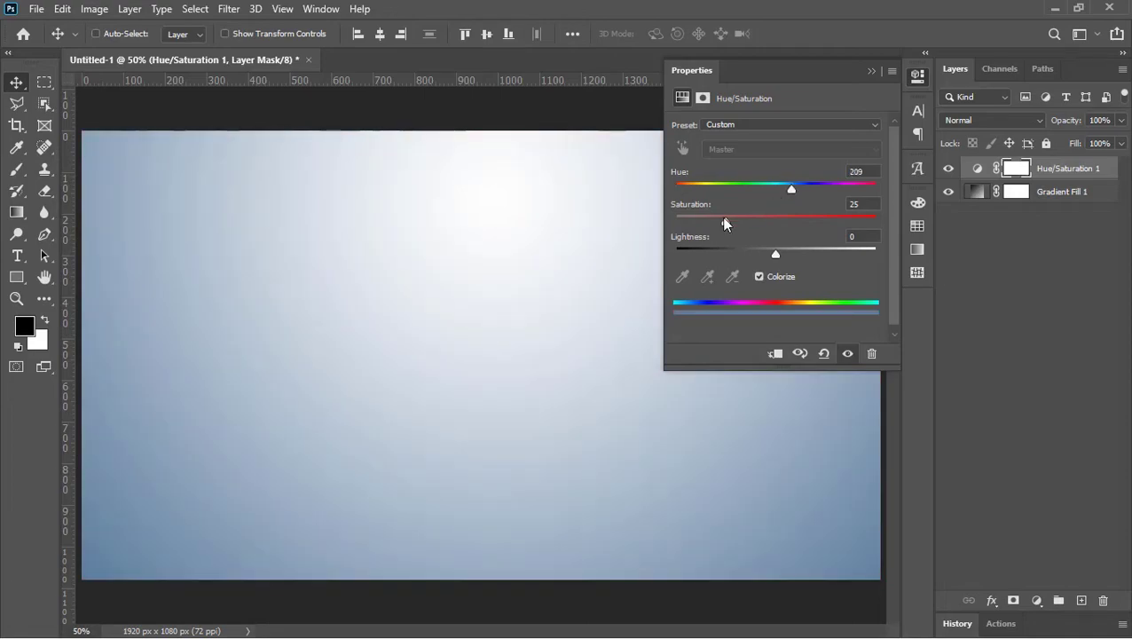
drag(723, 222, 720, 224)
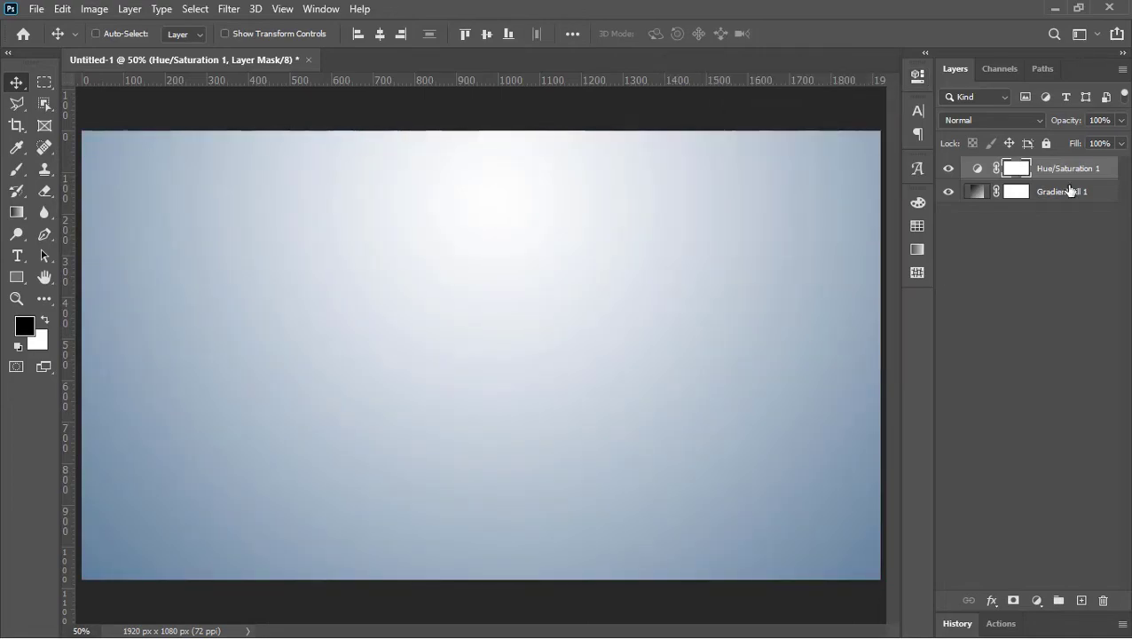
Group the tint and gradient layers and name the group 'Background'
shift+click(1069, 191)
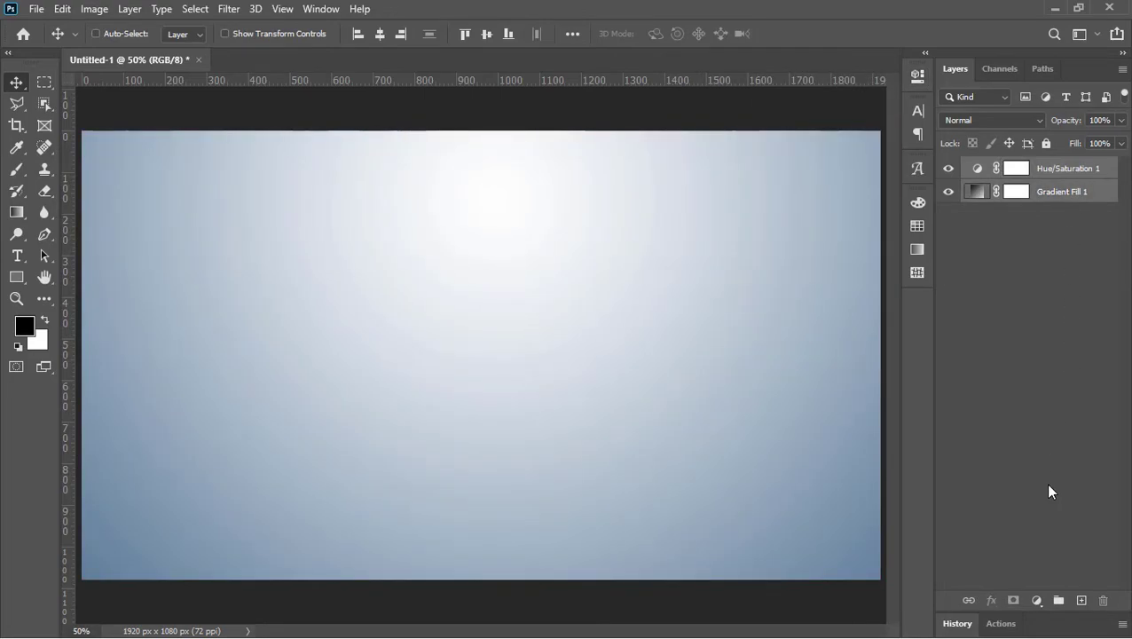
click(1058, 598)
double_click(1008, 169)
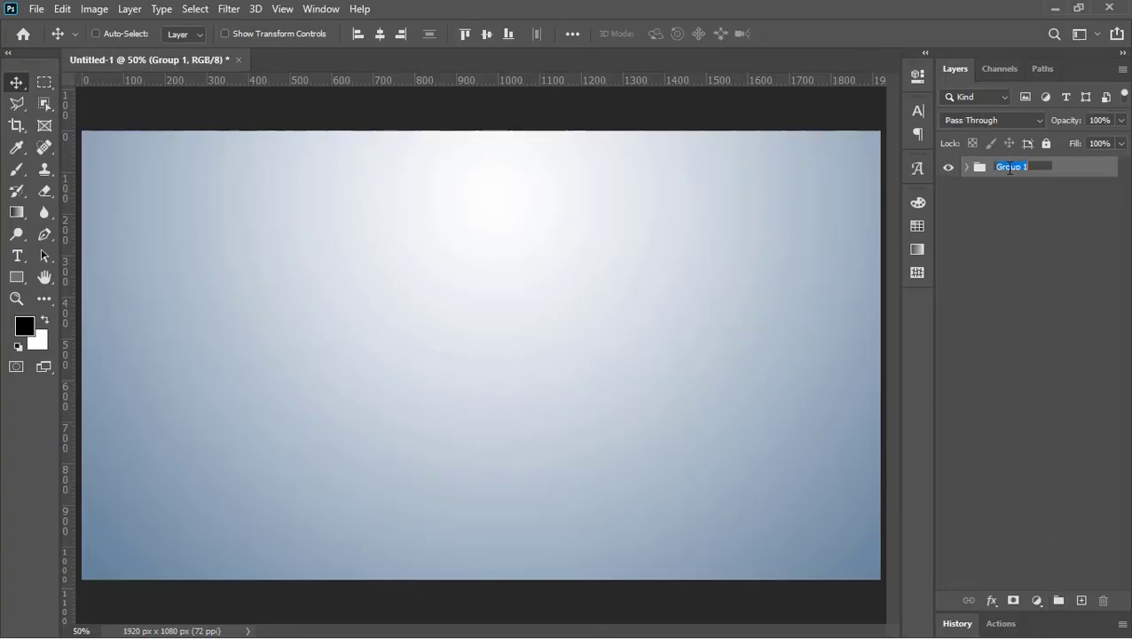
text(Background)
key(Return)
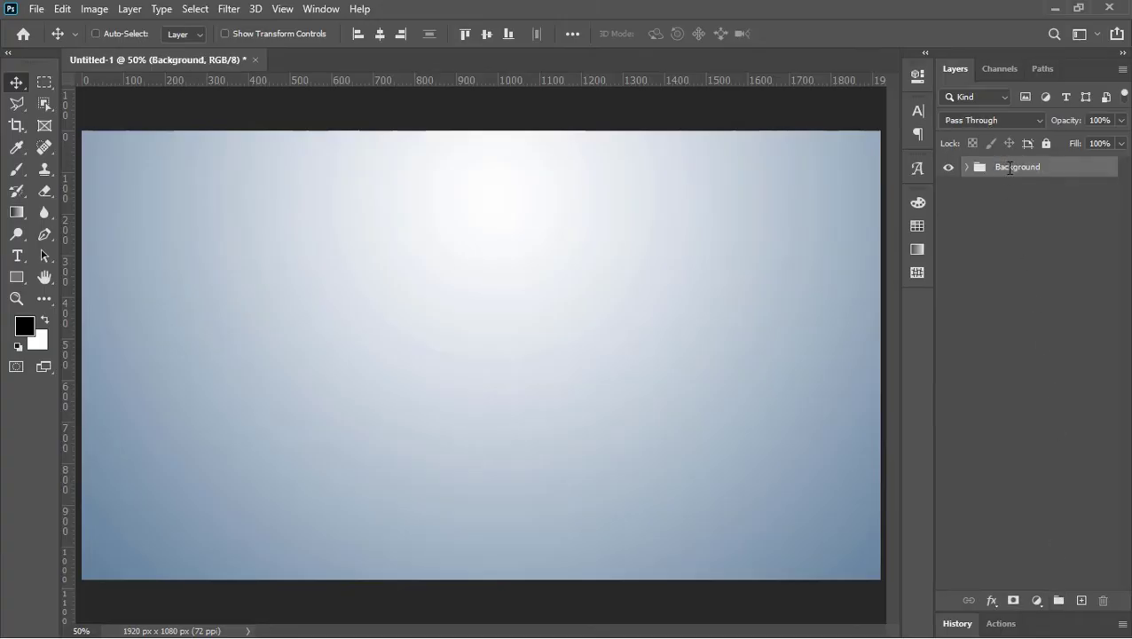
Type 'LOGO' on the canvas and nudge it into the centre
click(16, 256)
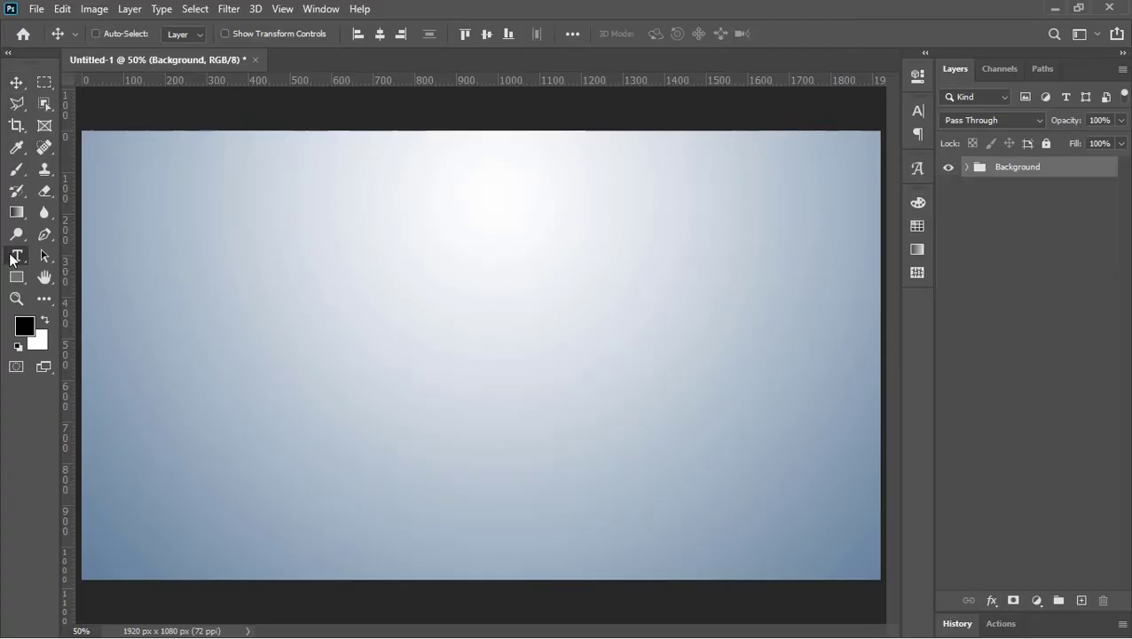
click(413, 340)
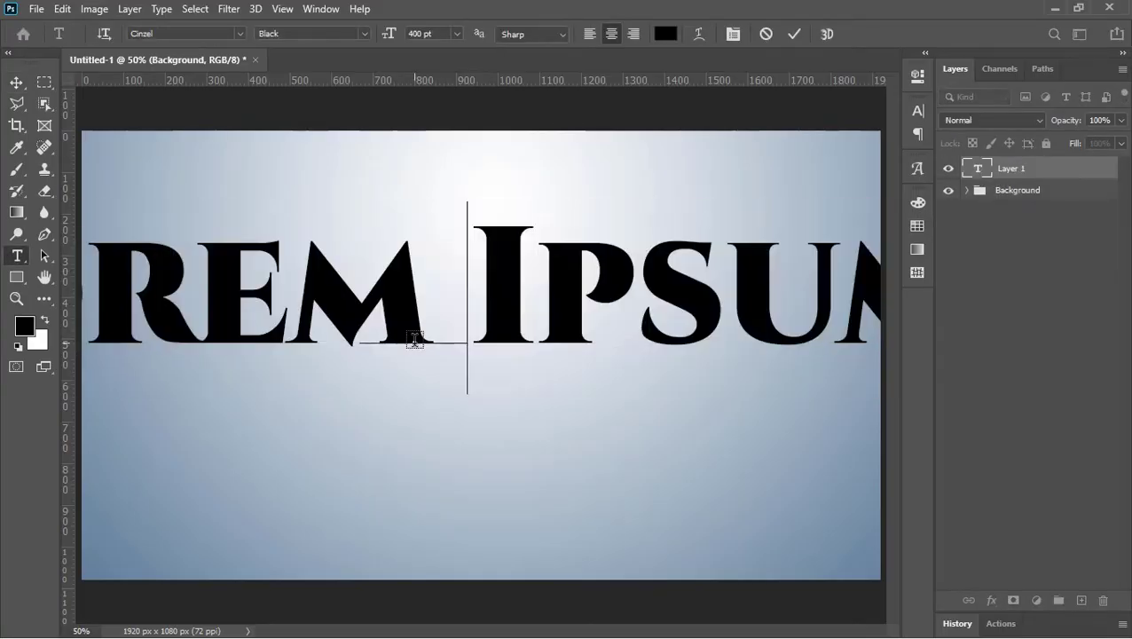
text(LOGO)
click(794, 33)
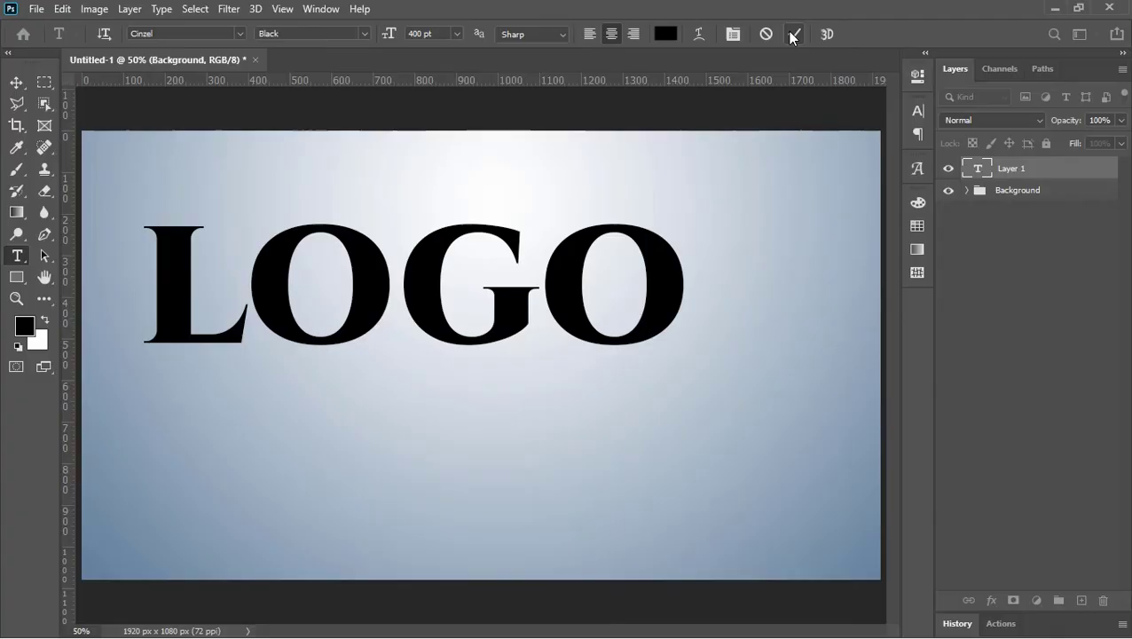
click(16, 81)
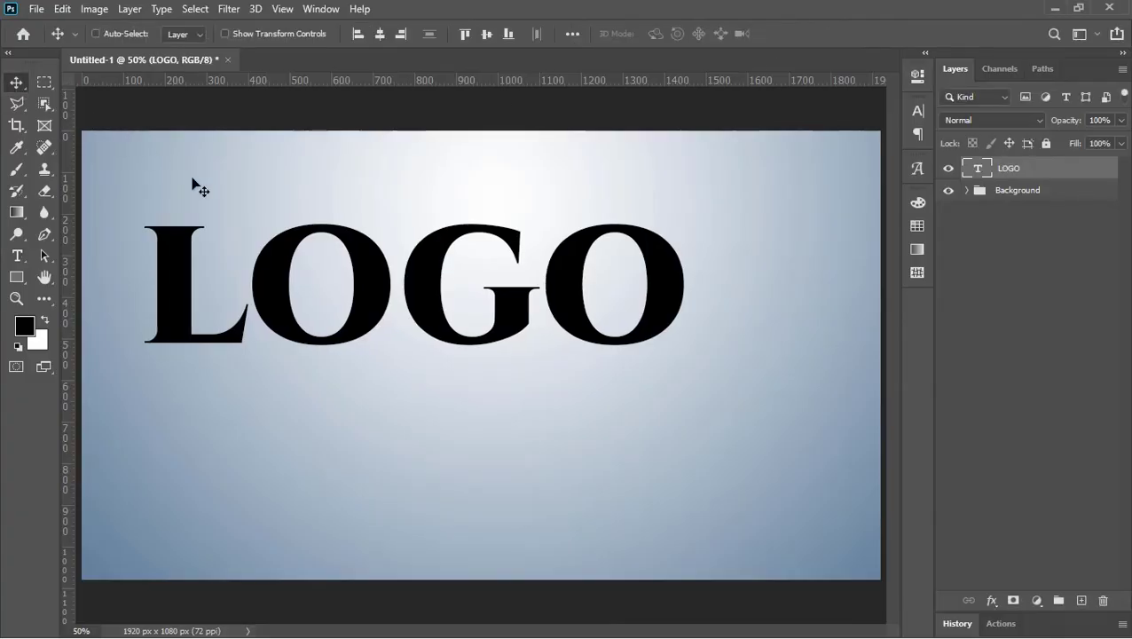
drag(376, 292, 437, 348)
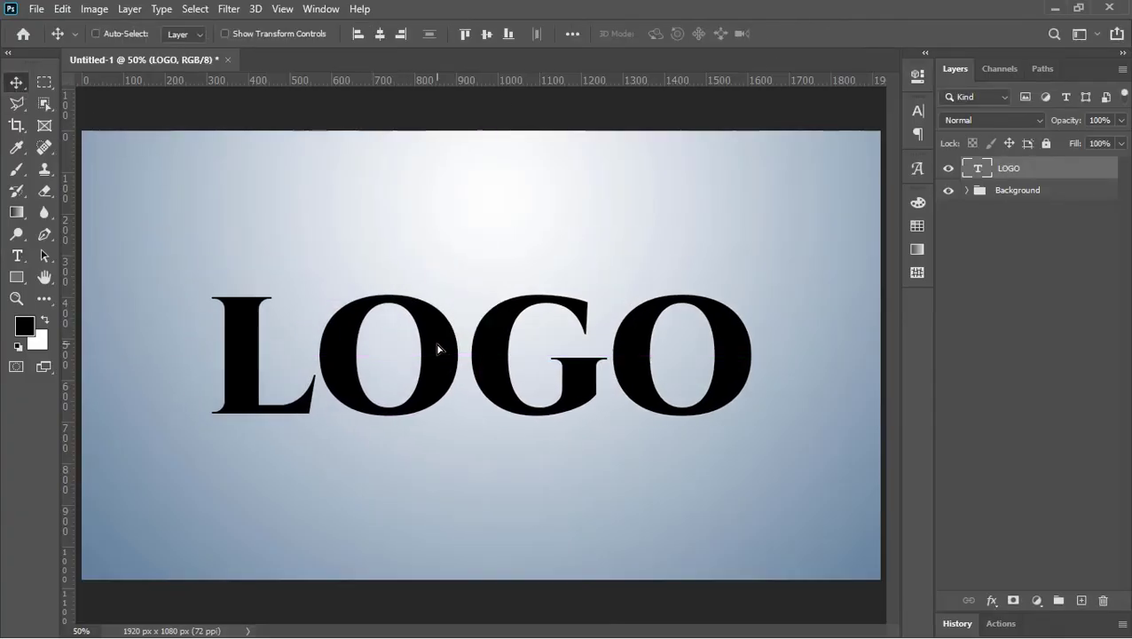
Convert the LOGO text layer into a smart object
right_click(1001, 171)
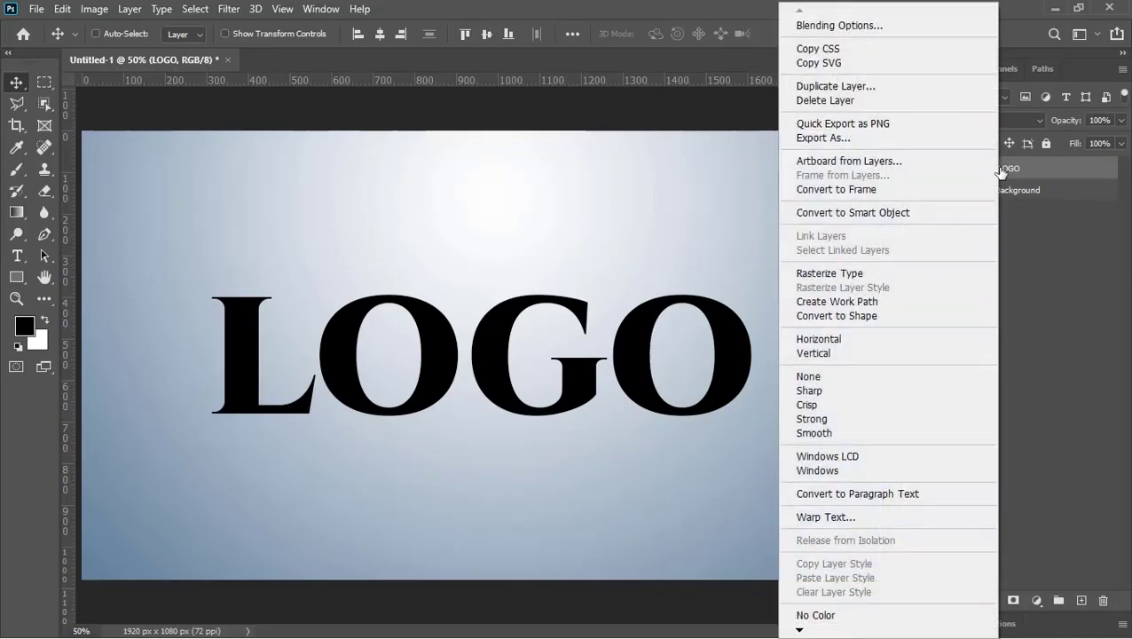
click(912, 213)
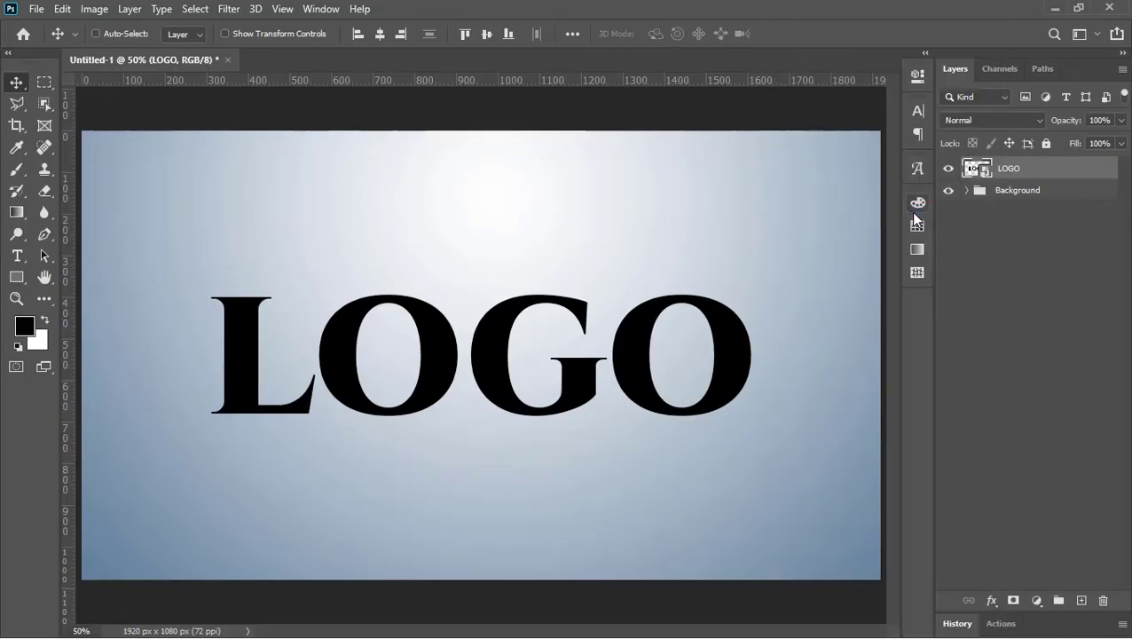
right_click(1009, 170)
Give LOGO a 7 px outside stroke filled with a silver metallic gradient
click(857, 35)
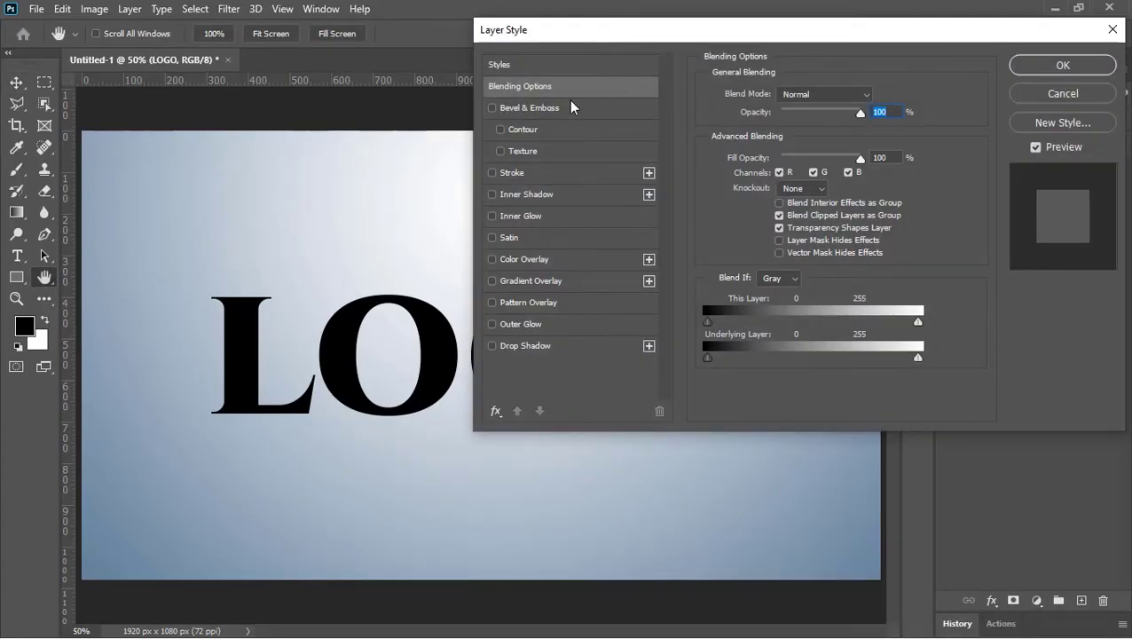
click(522, 173)
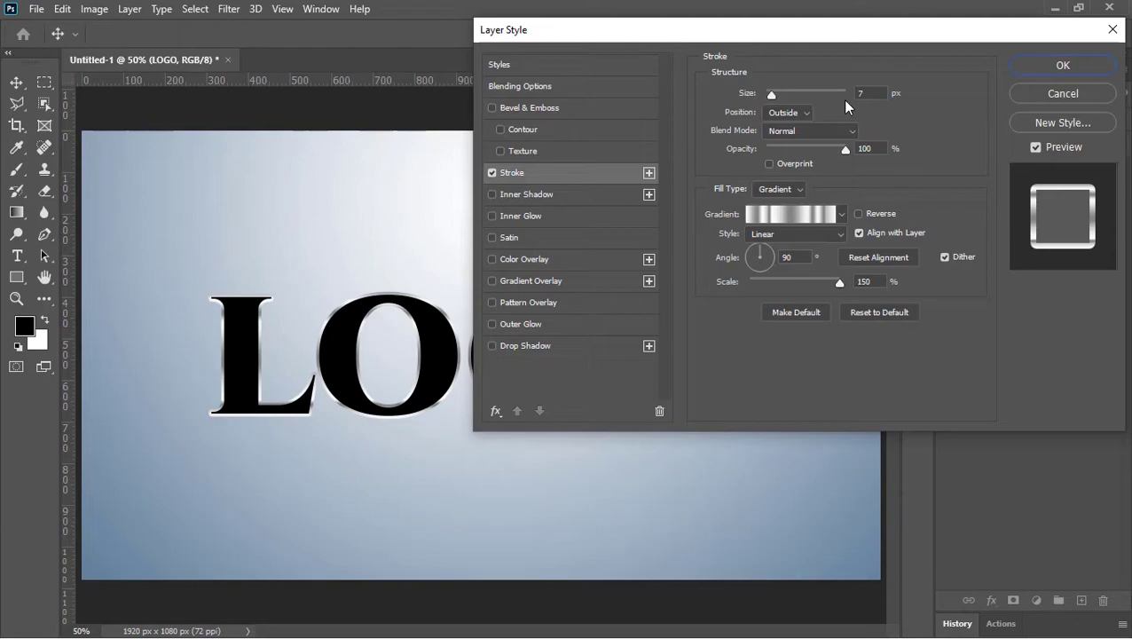
click(872, 93)
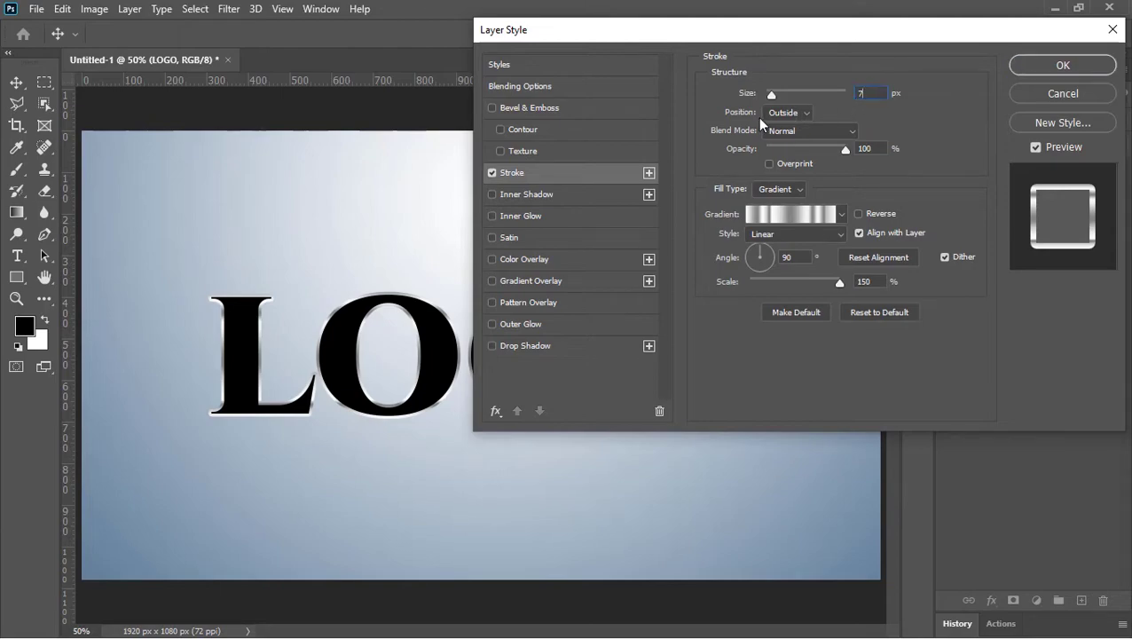
click(780, 189)
click(778, 218)
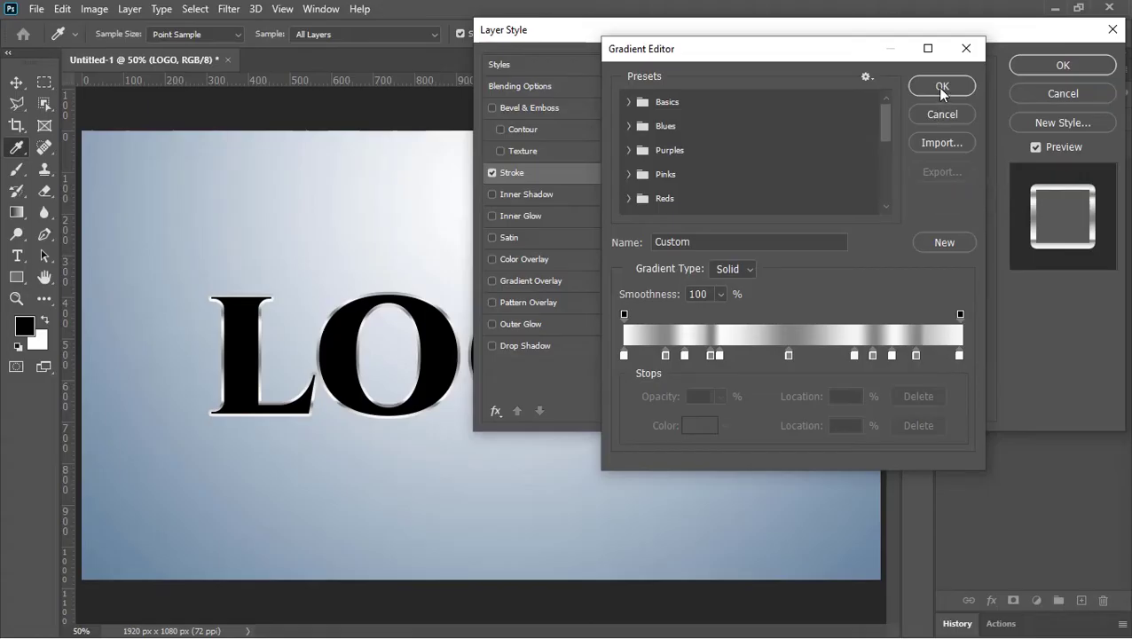
click(940, 86)
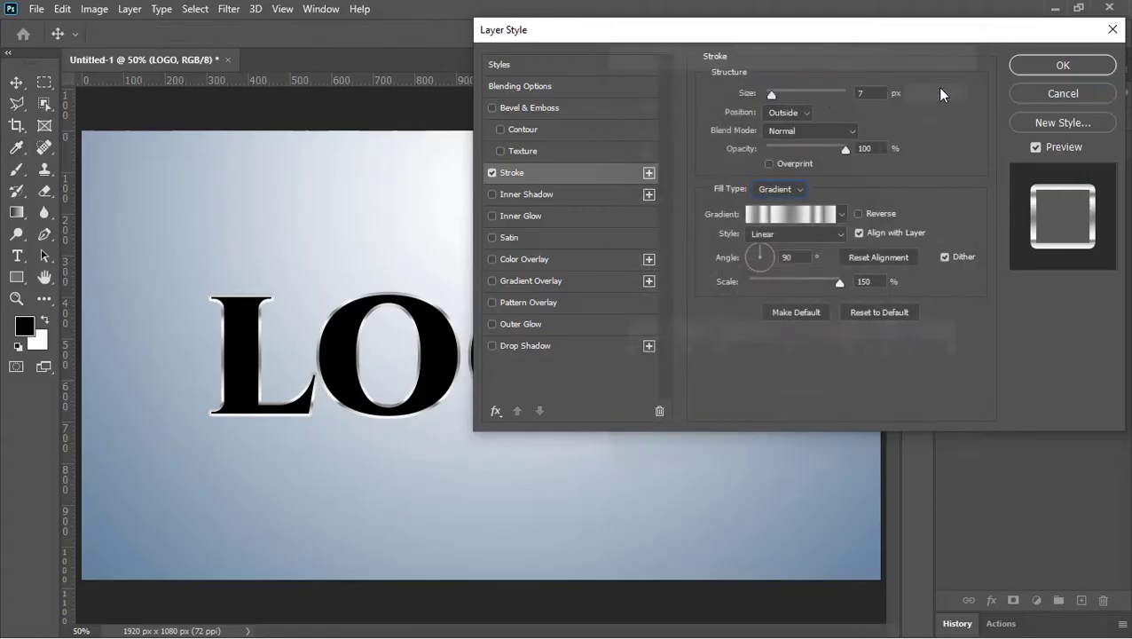
Add a Stroke Emboss bevel at angle 145°, altitude 45, with a contour, to LOGO
click(559, 109)
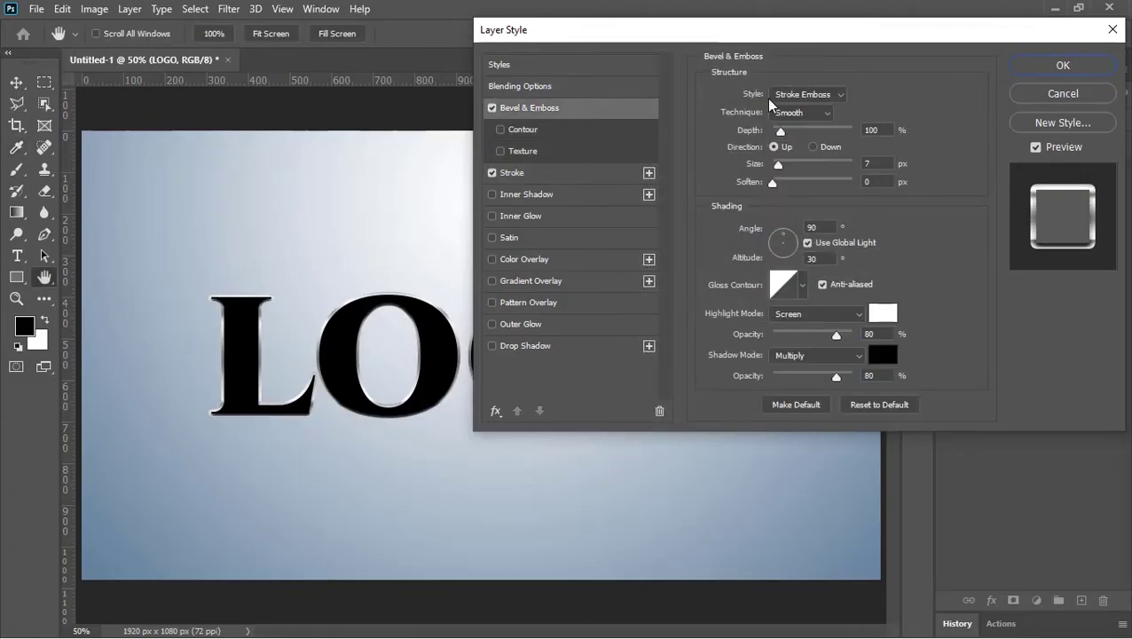
click(803, 94)
click(803, 159)
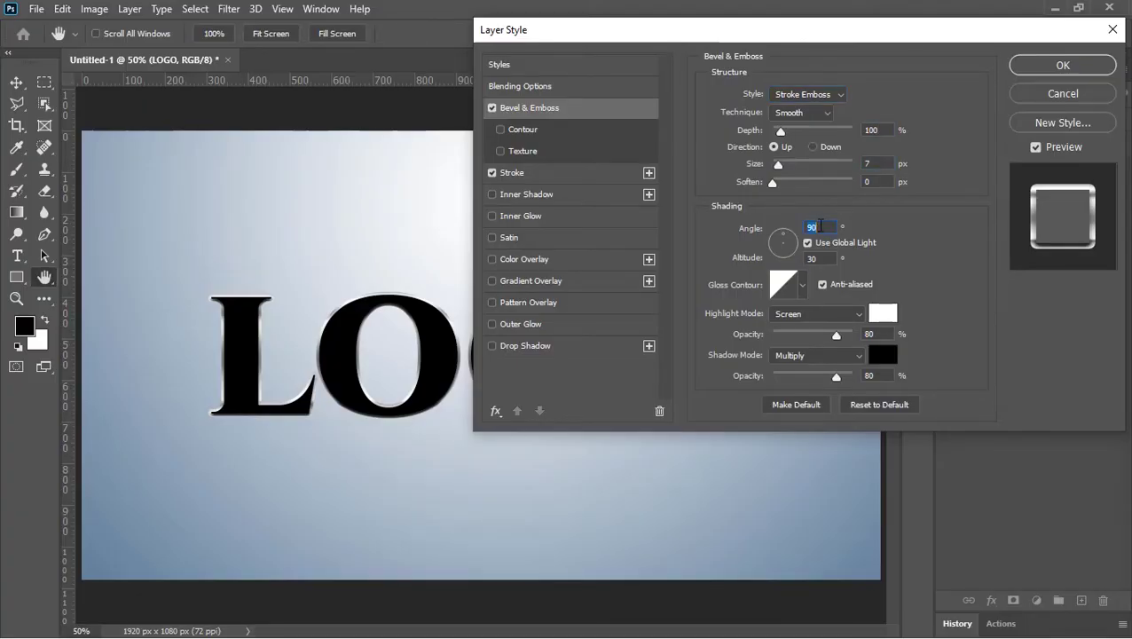
text(145)
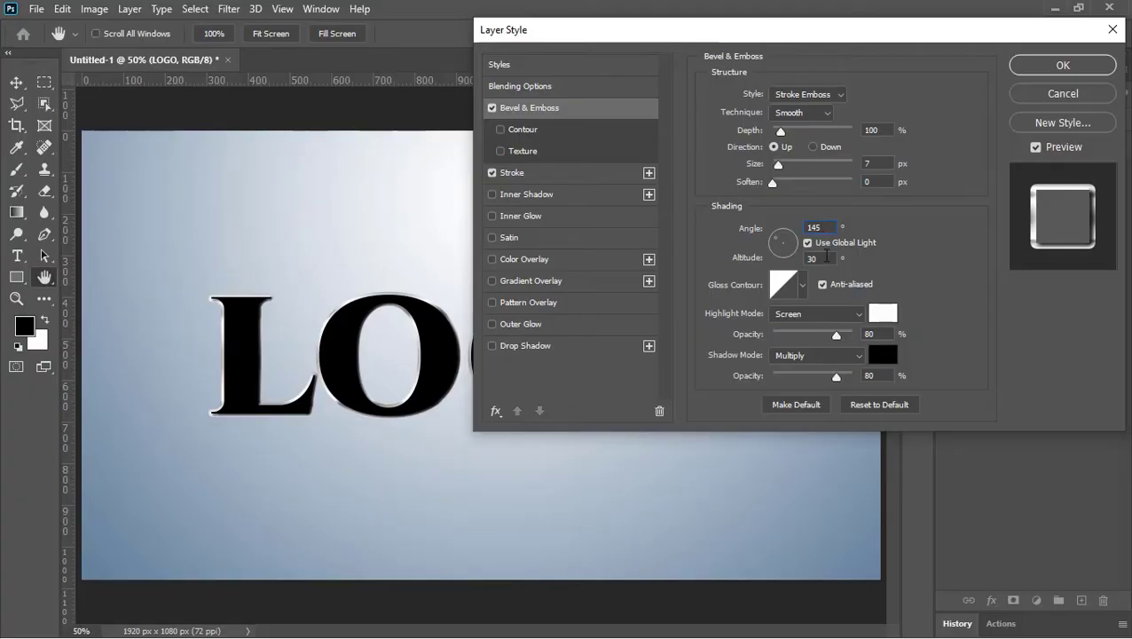
text(45)
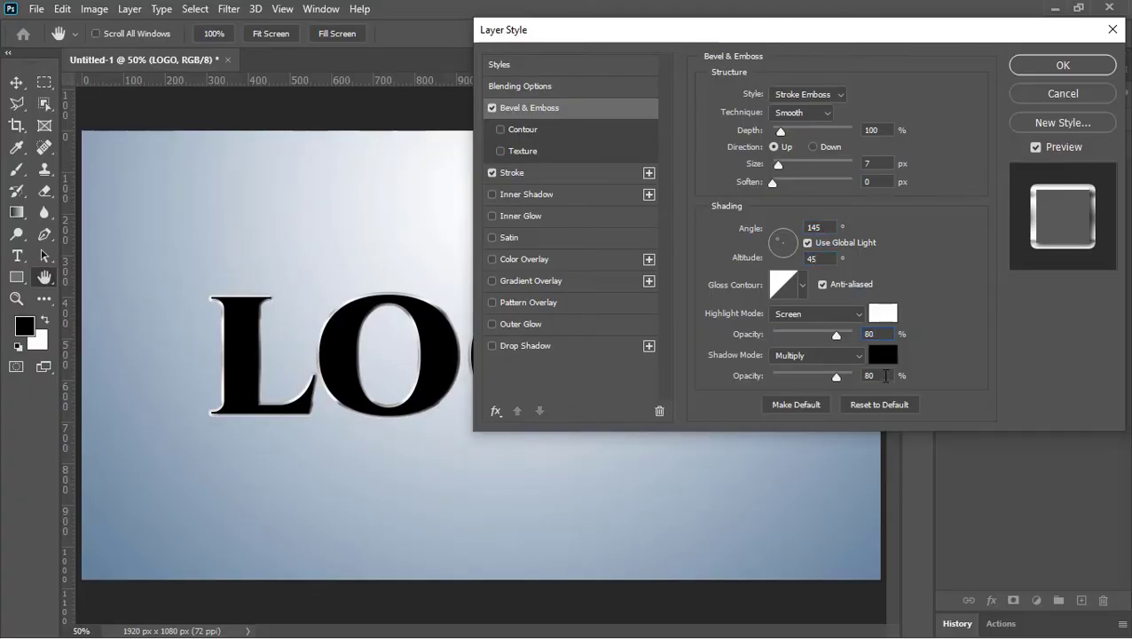
click(523, 129)
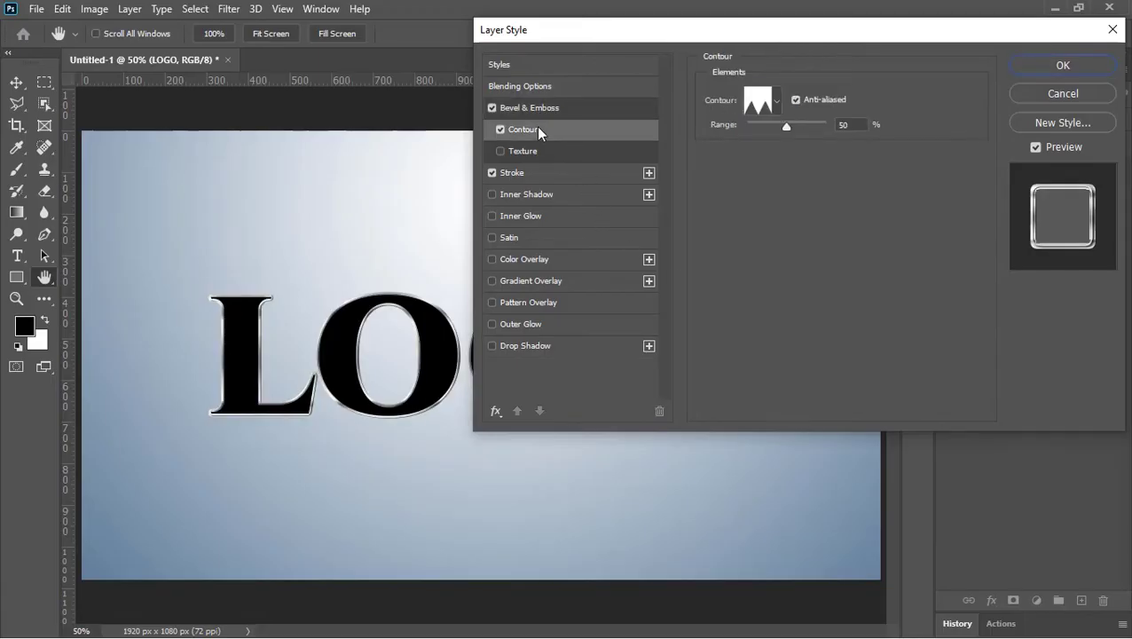
click(776, 101)
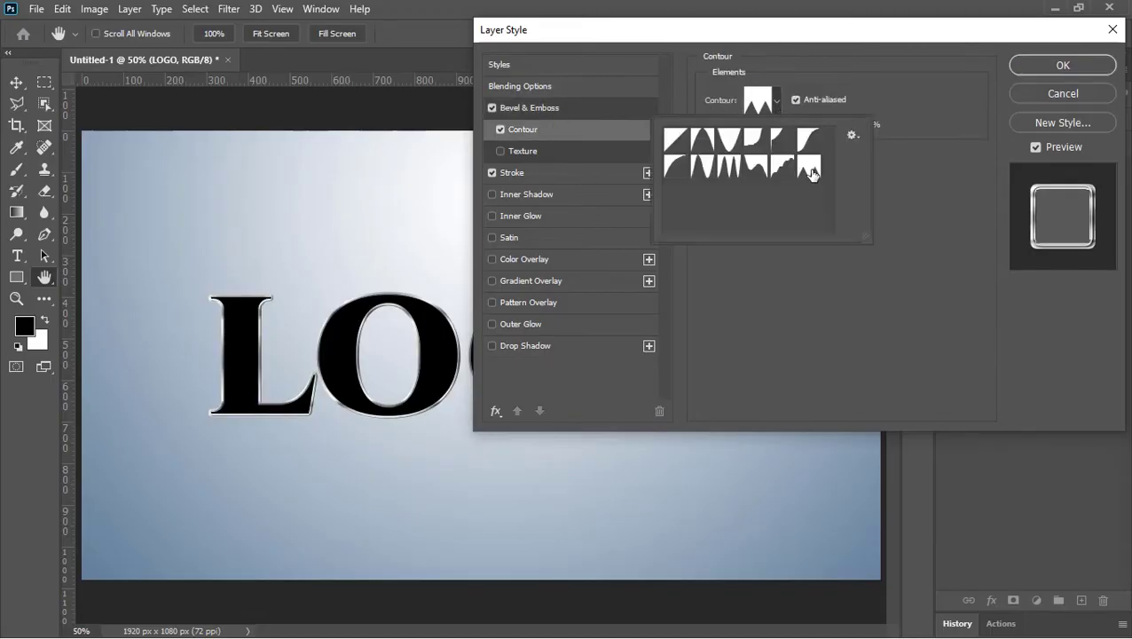
click(813, 177)
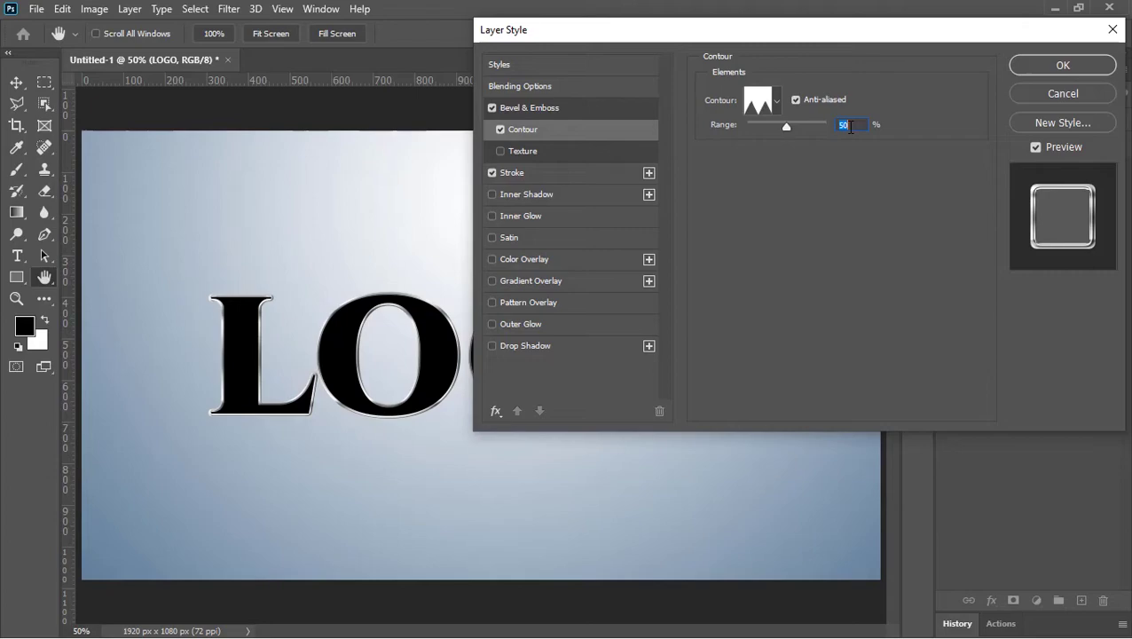
click(1057, 65)
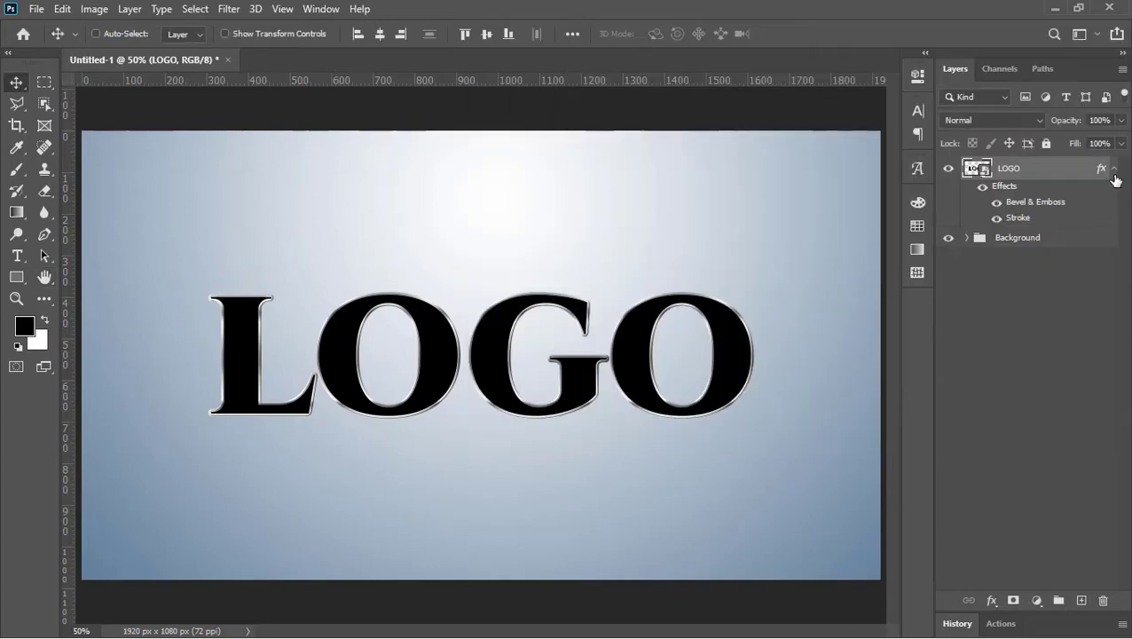
Drag the Gliter Texture image from the asset folder into the document
key(alt+Tab)
key(alt+Tab)
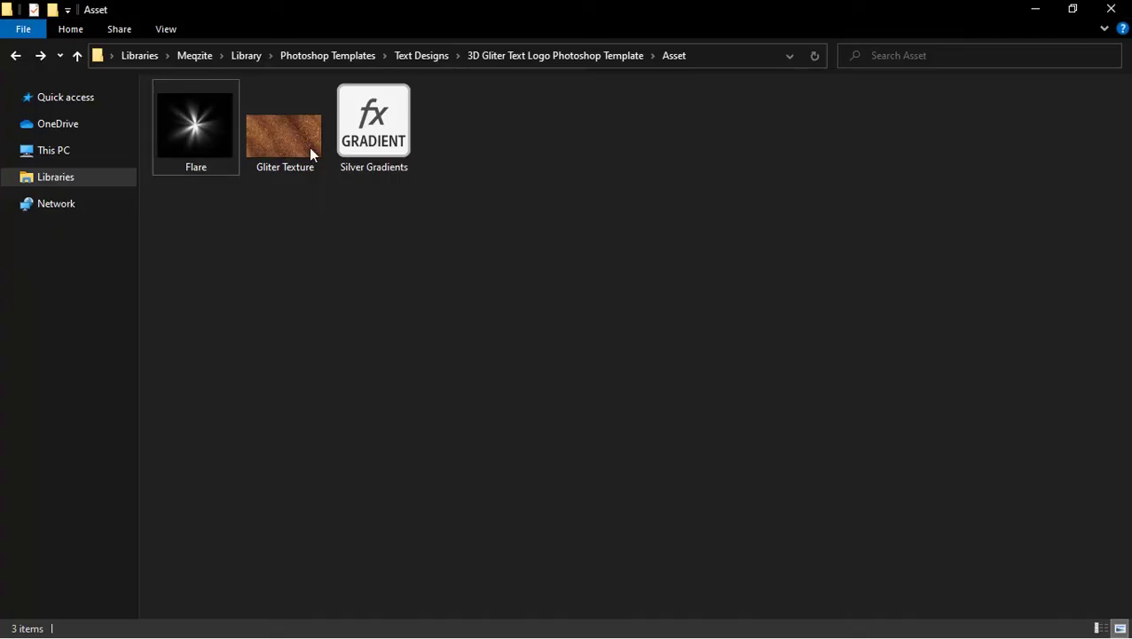
drag(311, 149, 451, 385)
key(alt+Tab)
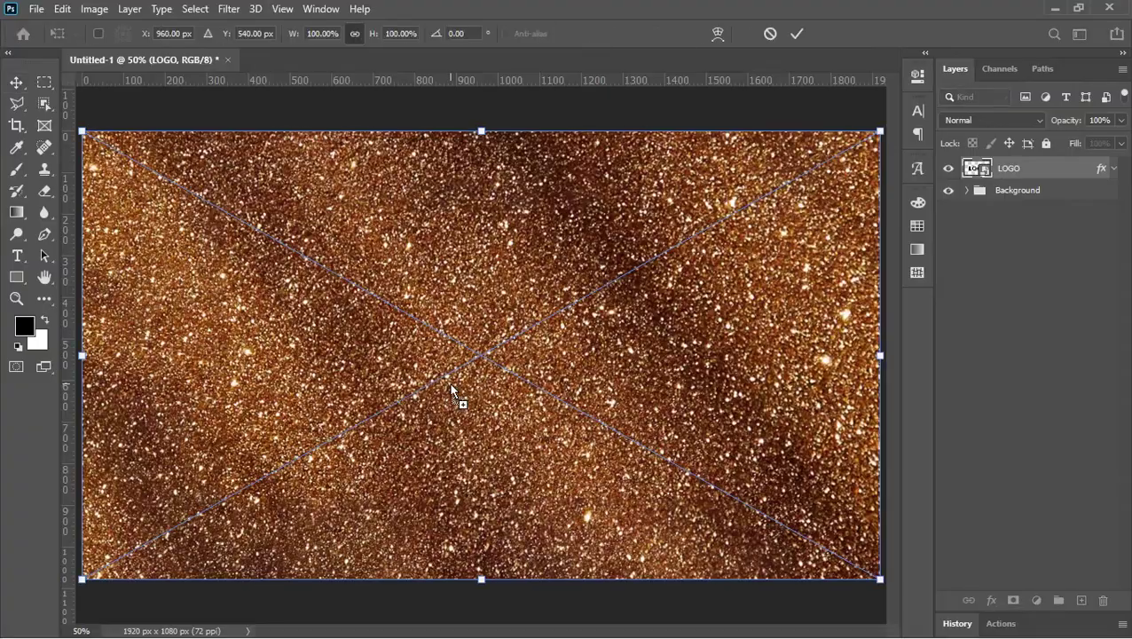
Commit the placed Gliter Texture and clip it to the LOGO layer
click(795, 35)
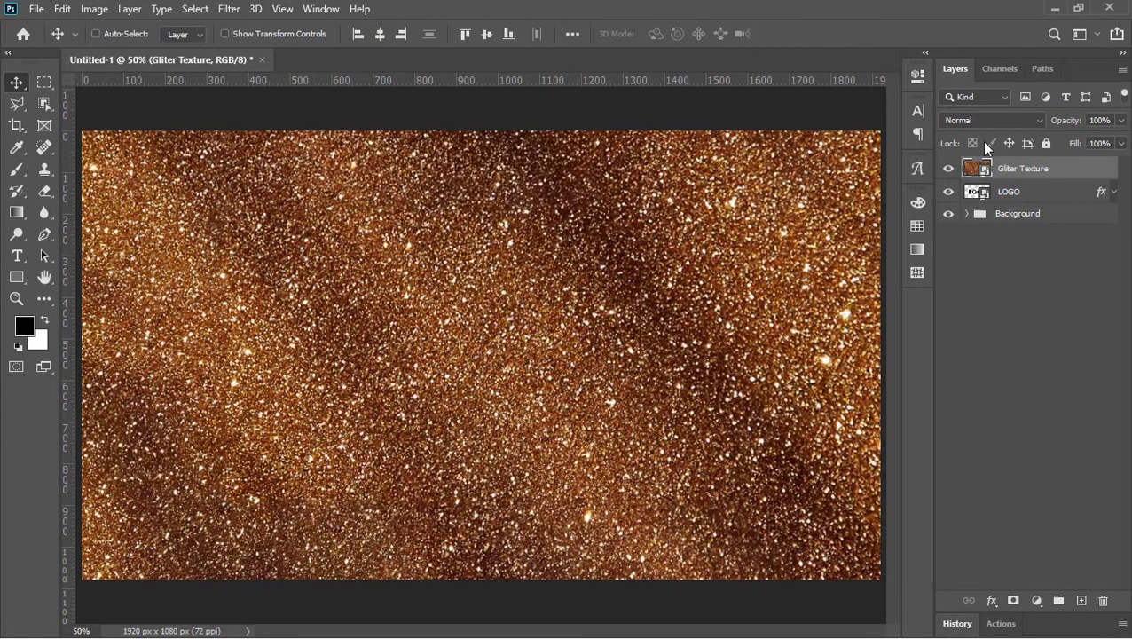
right_click(1020, 172)
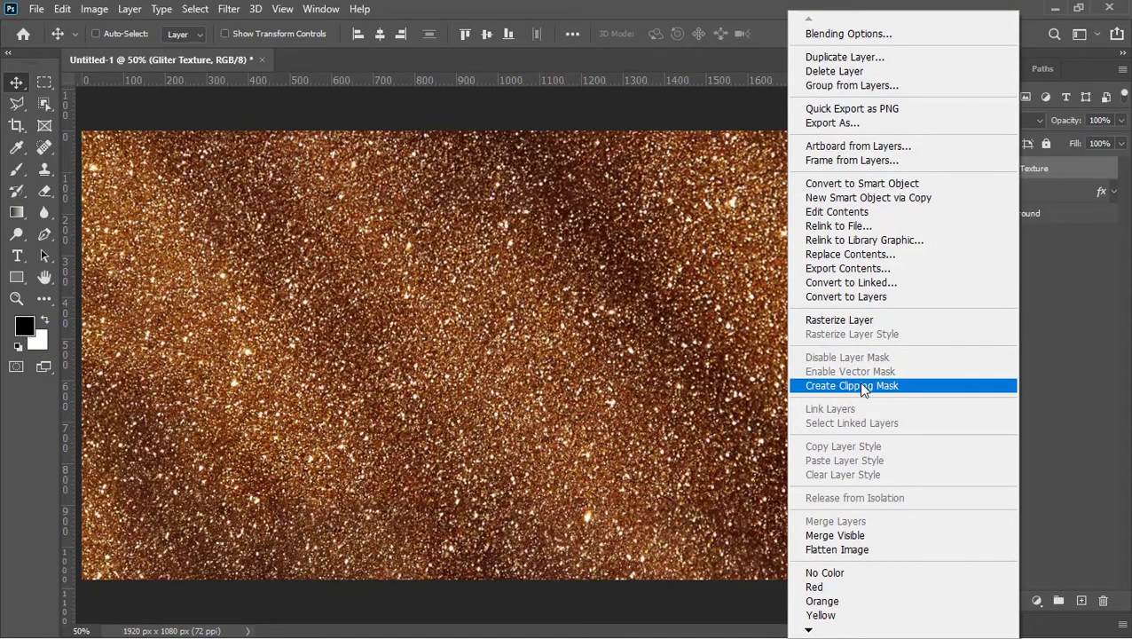
click(860, 386)
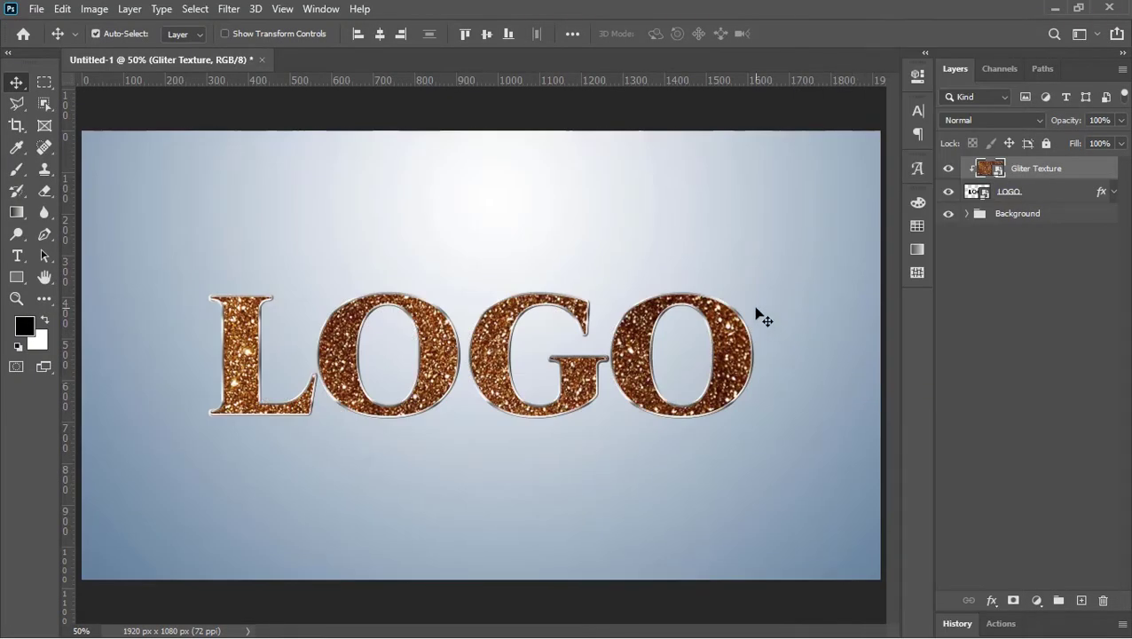
Desaturate the glitter texture with Hue/Saturation at Saturation -100
key(ctrl+u)
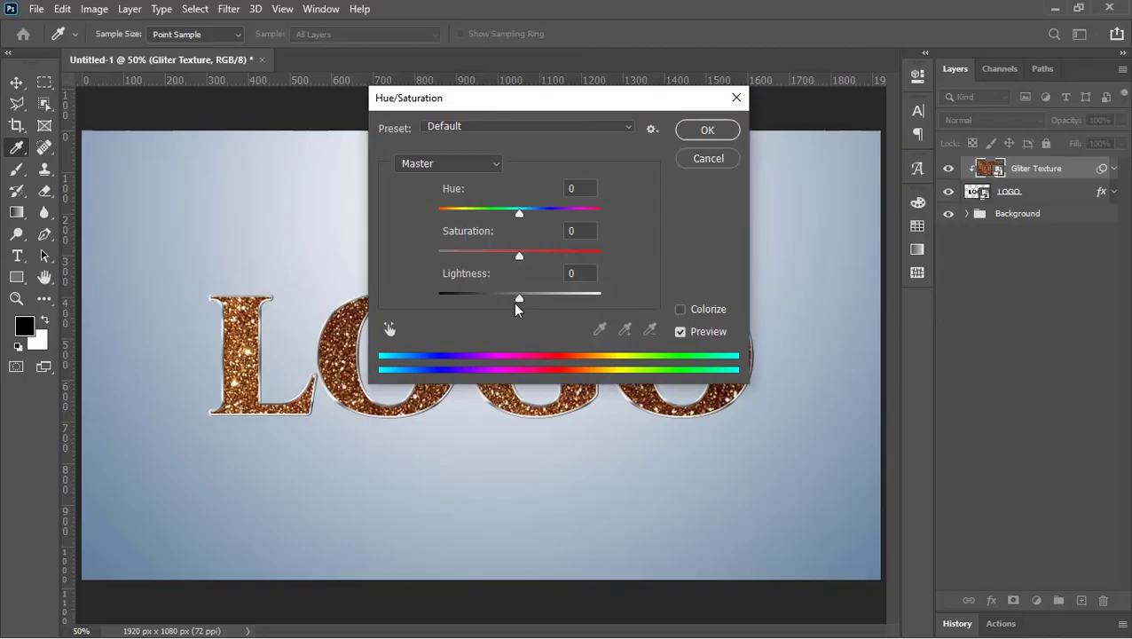
drag(520, 257, 393, 267)
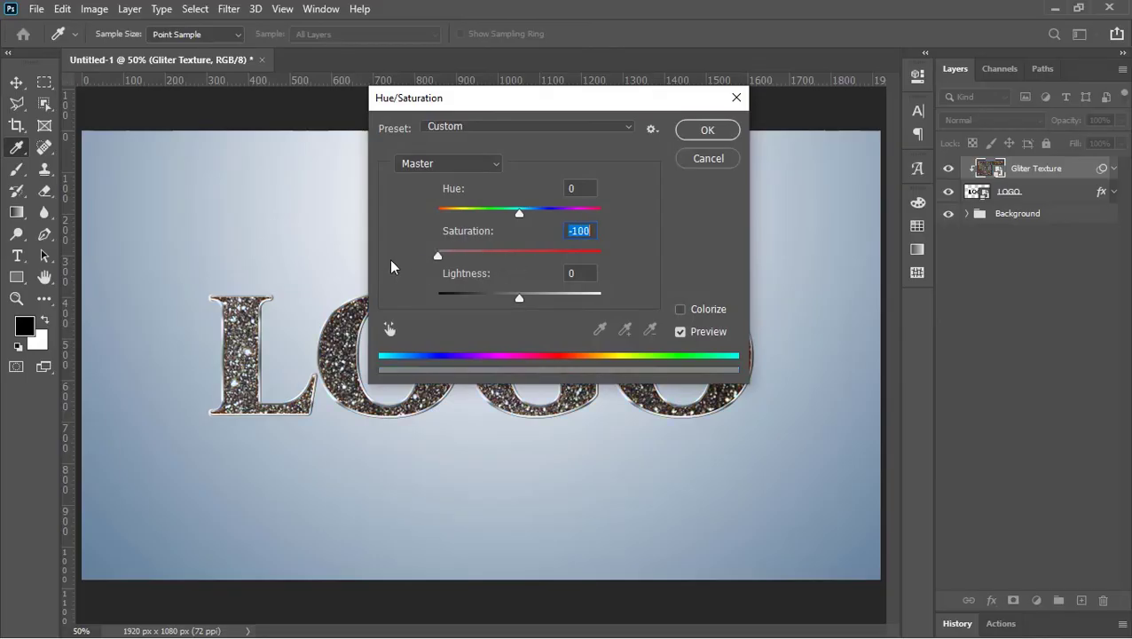
click(716, 140)
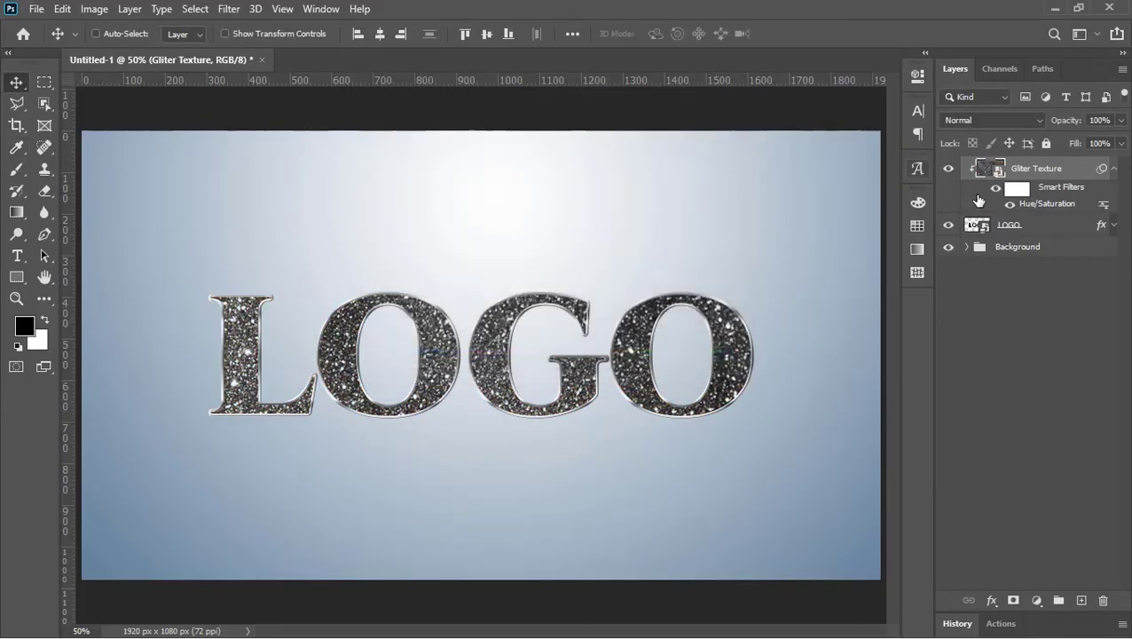
Add a clipped Curves adjustment lifting blacks and steepening the curve for bright silver glitter
click(1037, 600)
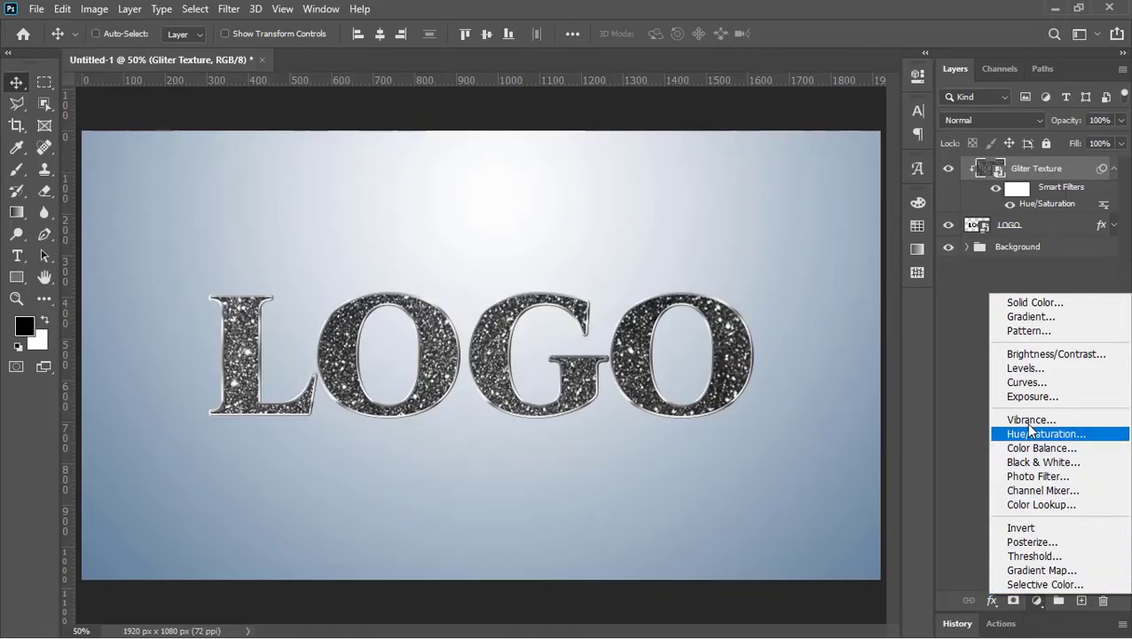
click(1026, 383)
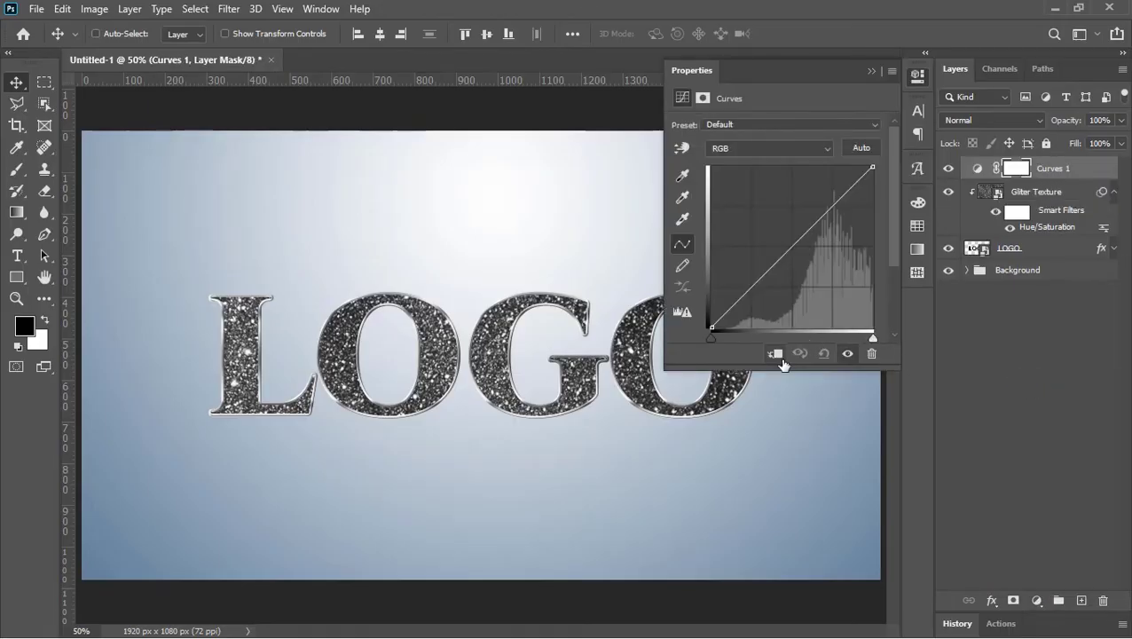
click(775, 354)
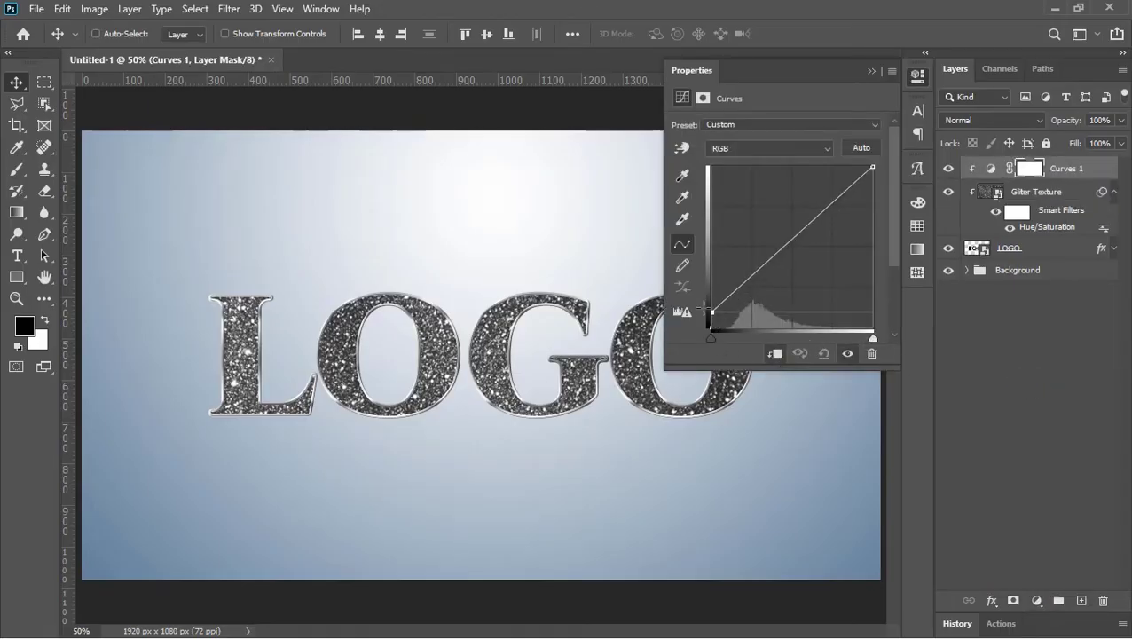
drag(713, 326, 711, 288)
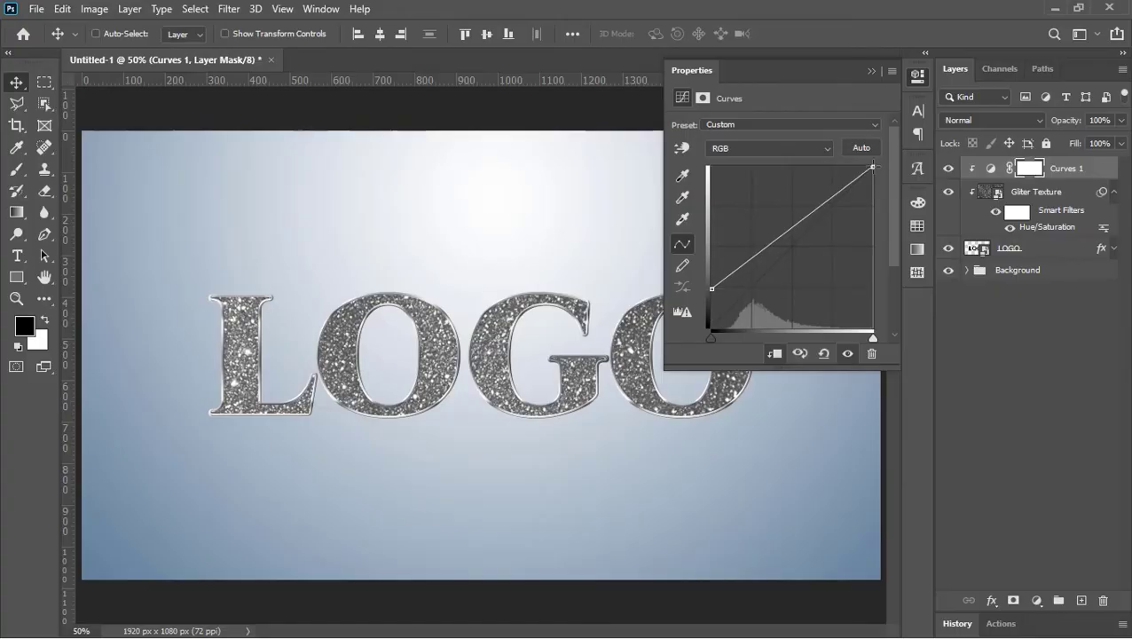
drag(873, 166, 798, 165)
drag(754, 227, 761, 191)
click(917, 76)
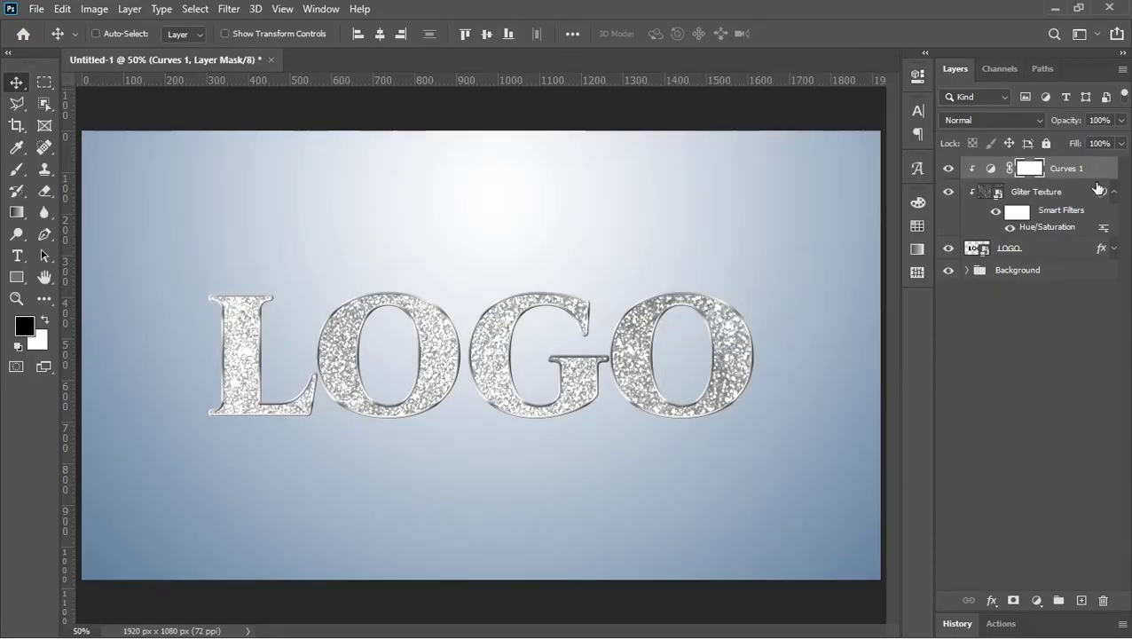
click(1113, 191)
shift+click(1053, 219)
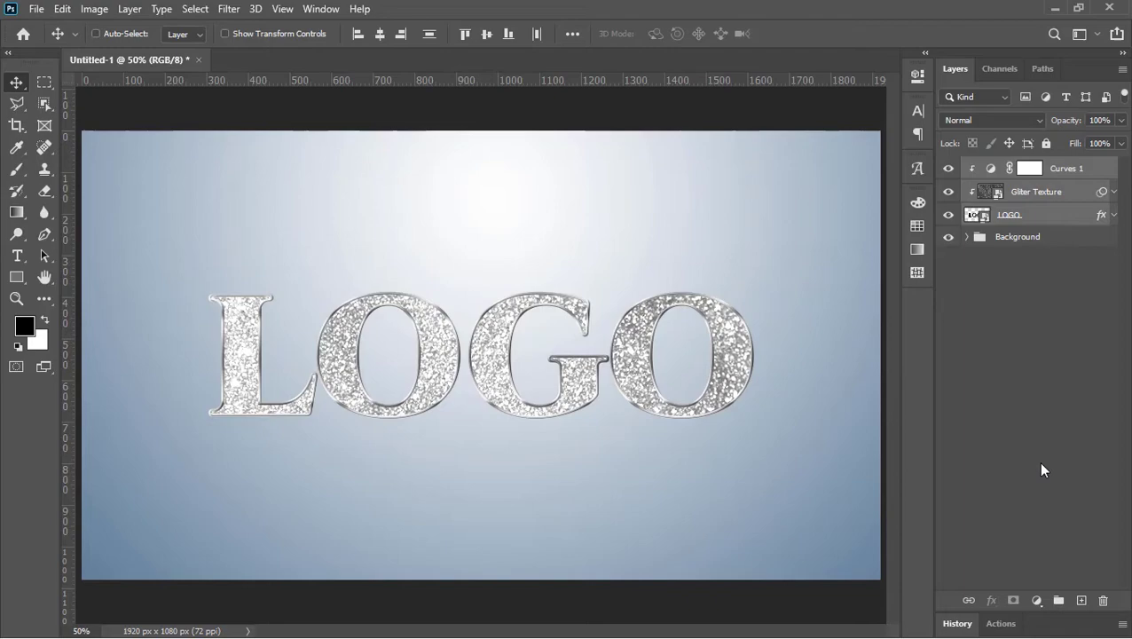
Rename the glitter text group to 'Face'
click(1057, 602)
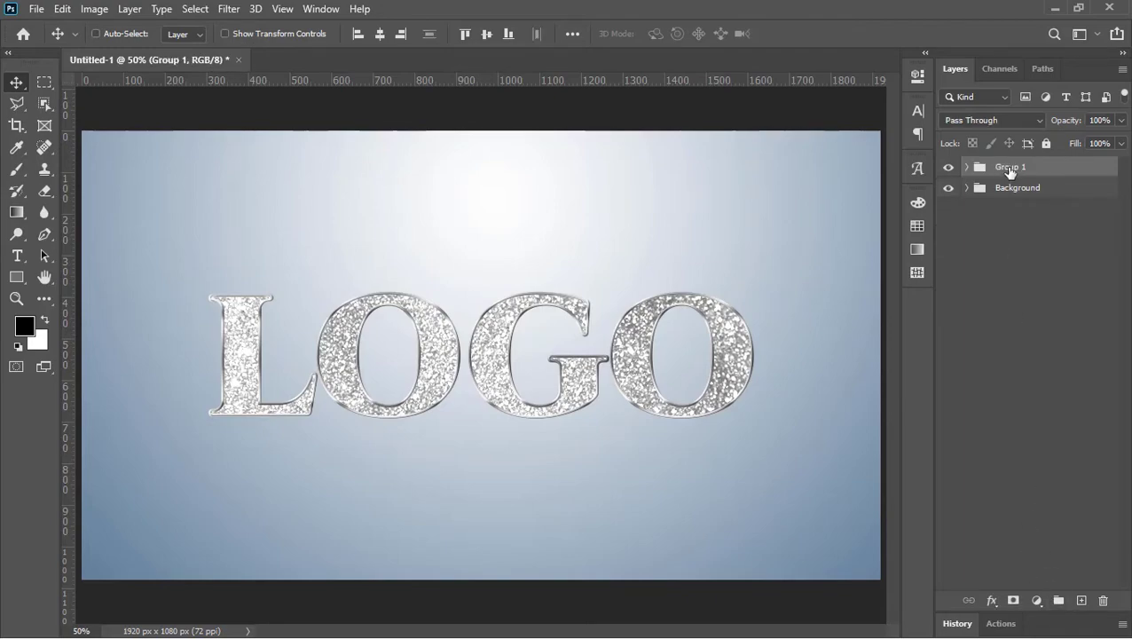
double_click(1009, 166)
text(Face)
key(Return)
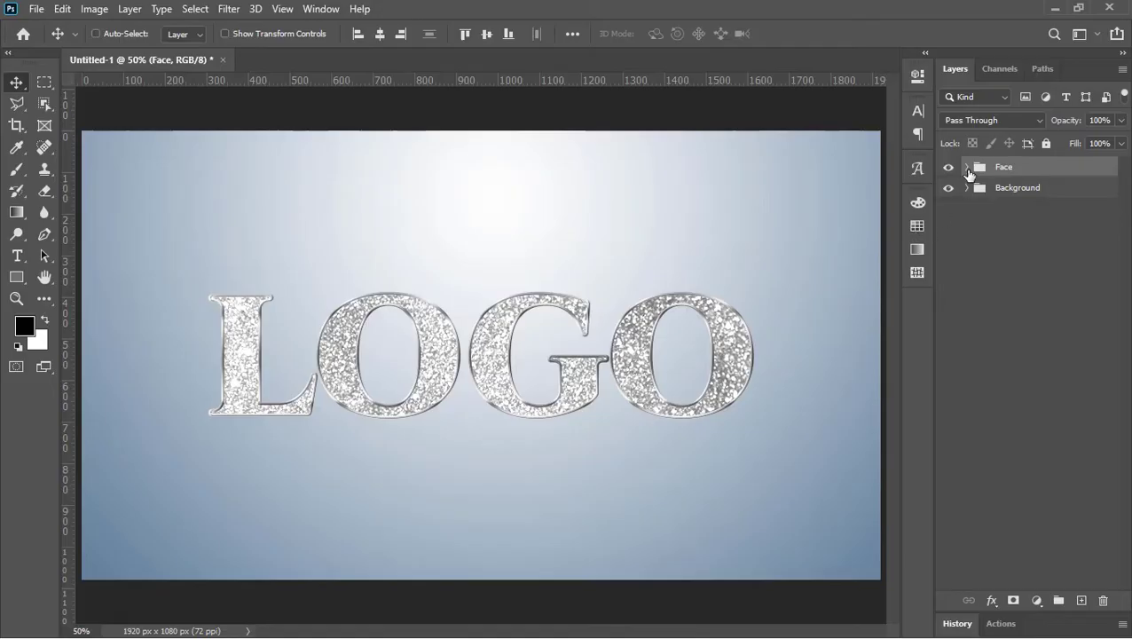
Copy LOGO below the Face group, set its Fill to 0%, and duplicate it
click(966, 168)
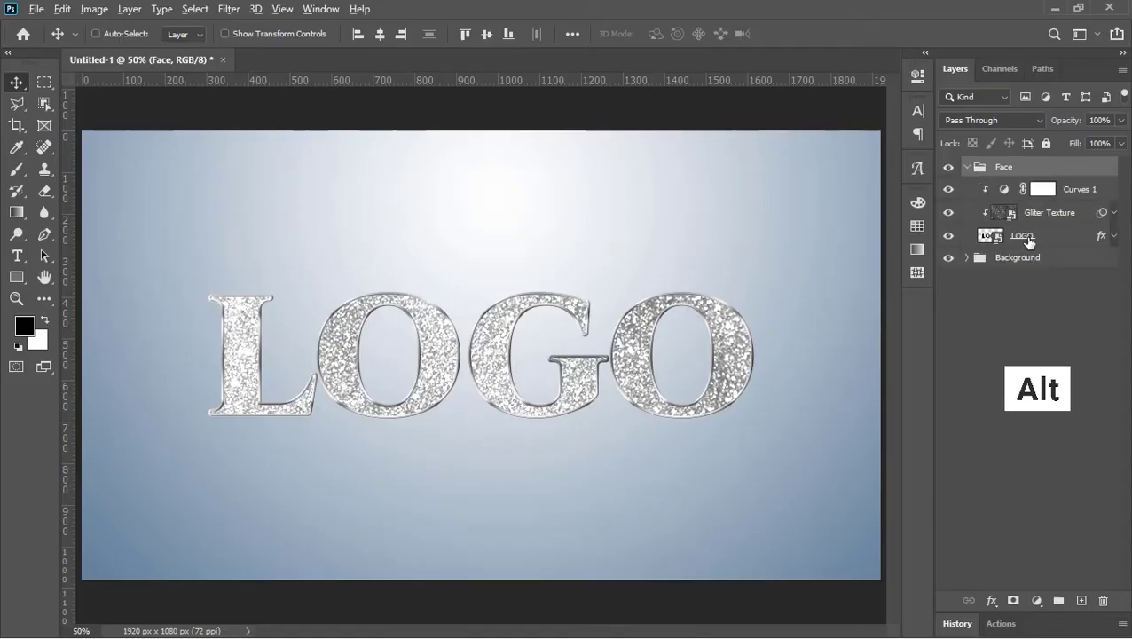
drag(1031, 242, 1062, 252)
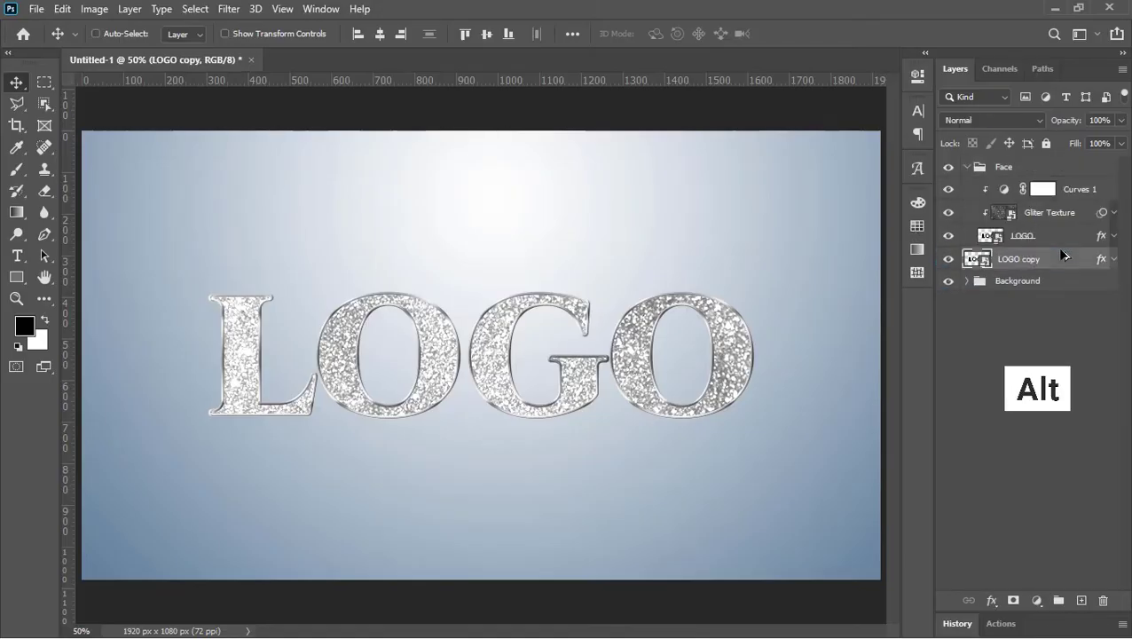
click(967, 166)
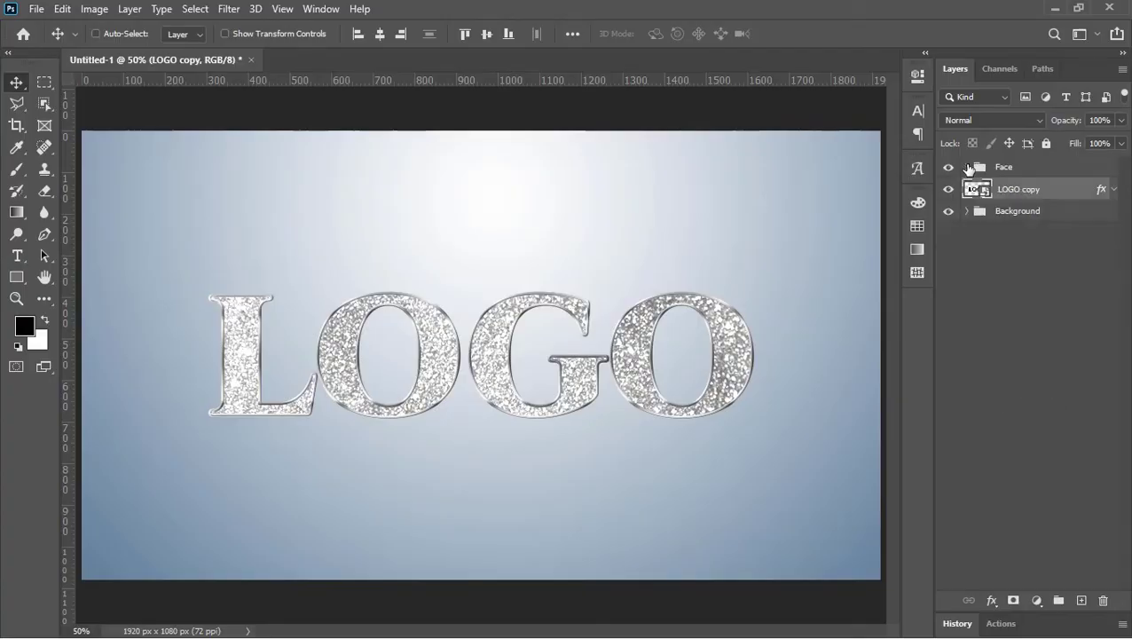
click(1121, 143)
drag(1074, 165, 1020, 165)
drag(1027, 194, 1081, 600)
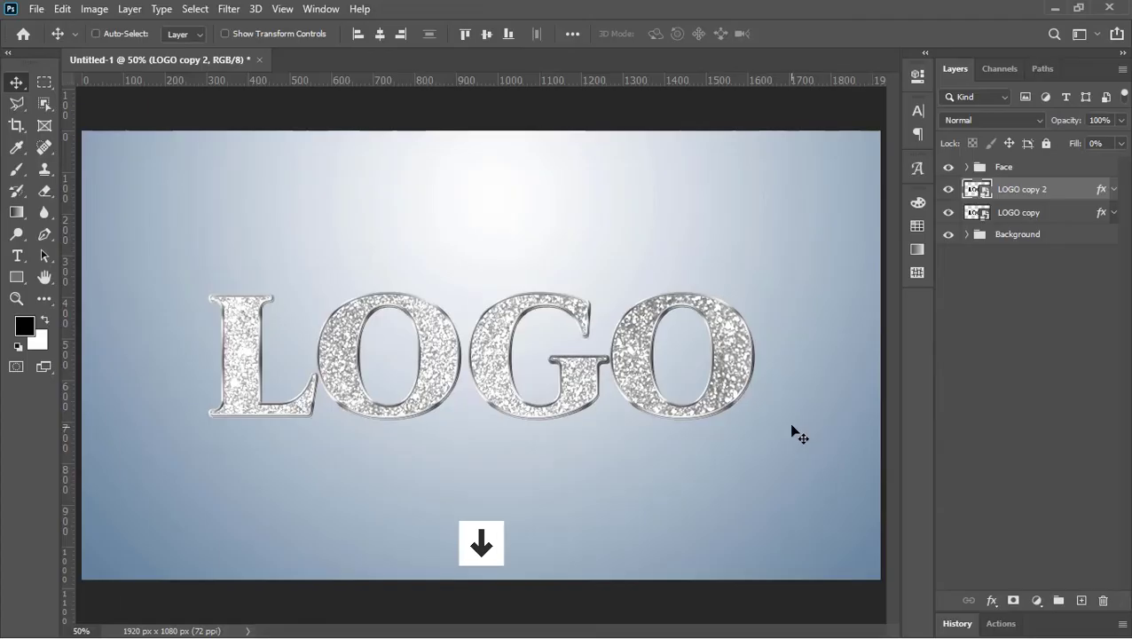
Stack offset LOGO copies, nudged down and right, up to LOGO copy 11
key(Right)
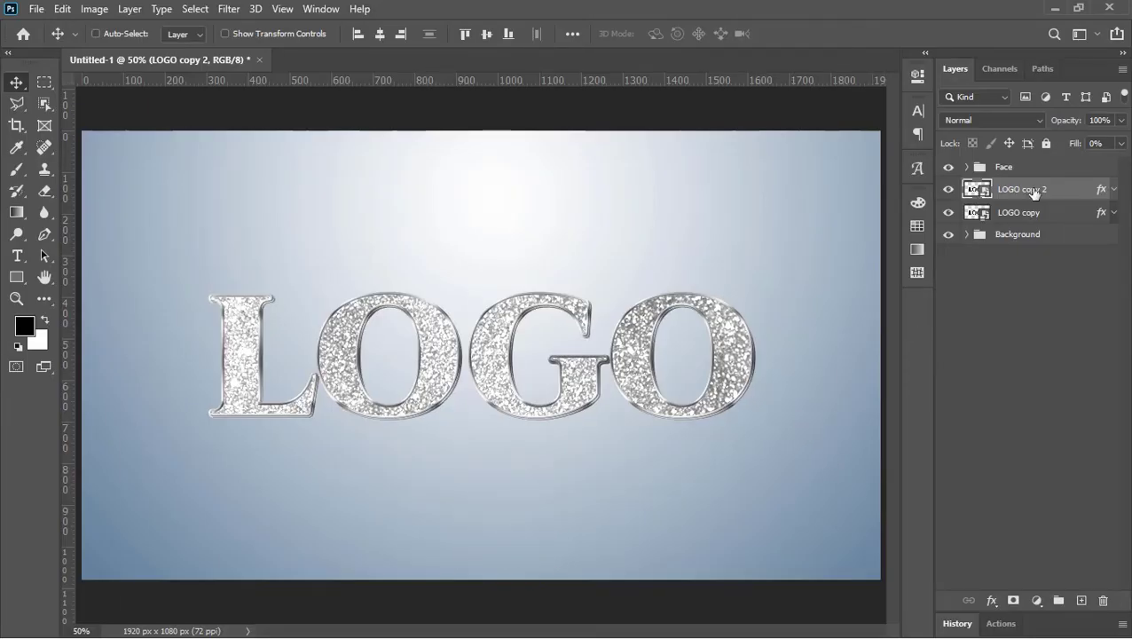
drag(1033, 192, 1076, 592)
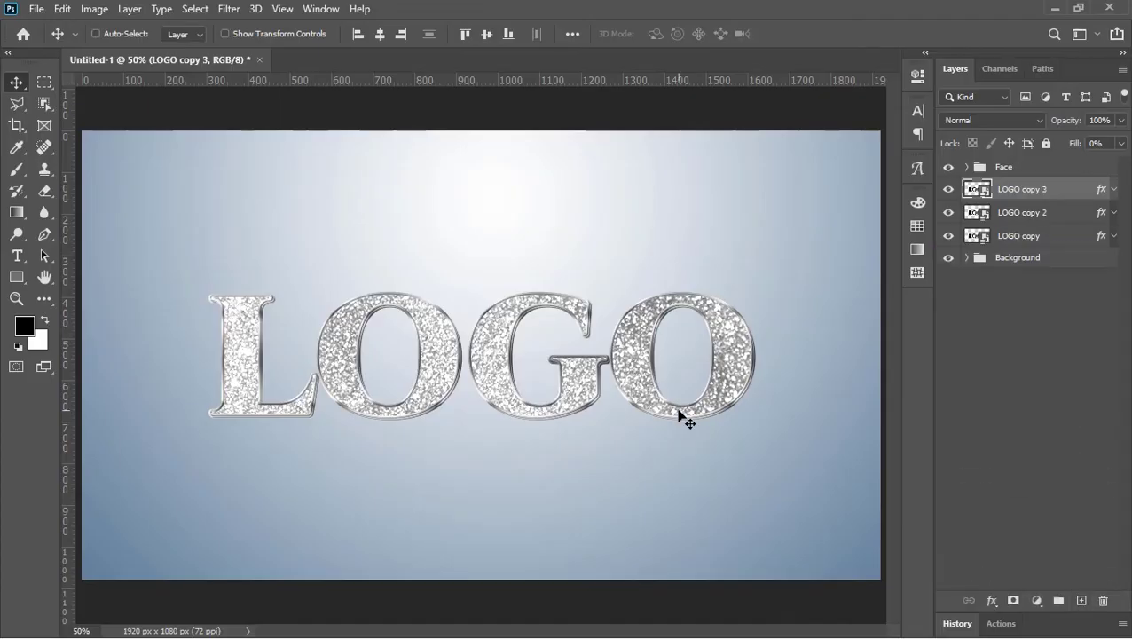
key(ctrl+j)
key(alt+Down)
key(alt+Right)
key(alt+Down)
key(alt+Right)
key(alt+Down)
key(alt+Right)
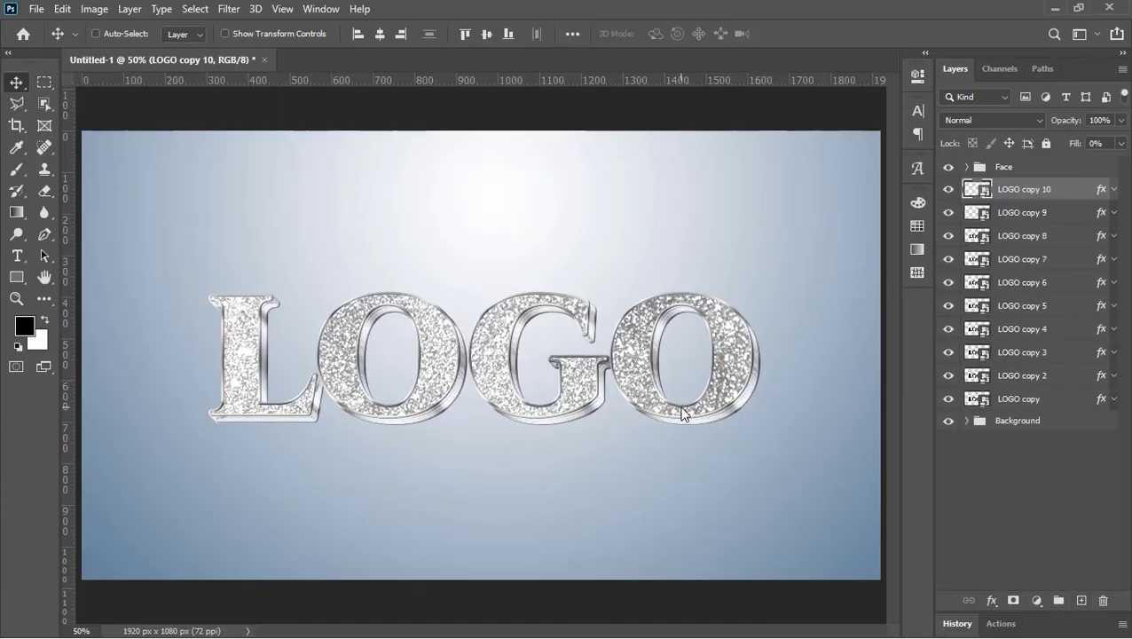
key(alt+Down)
Group all the LOGO copies and name the group 'Extrusion'
shift+click(1017, 424)
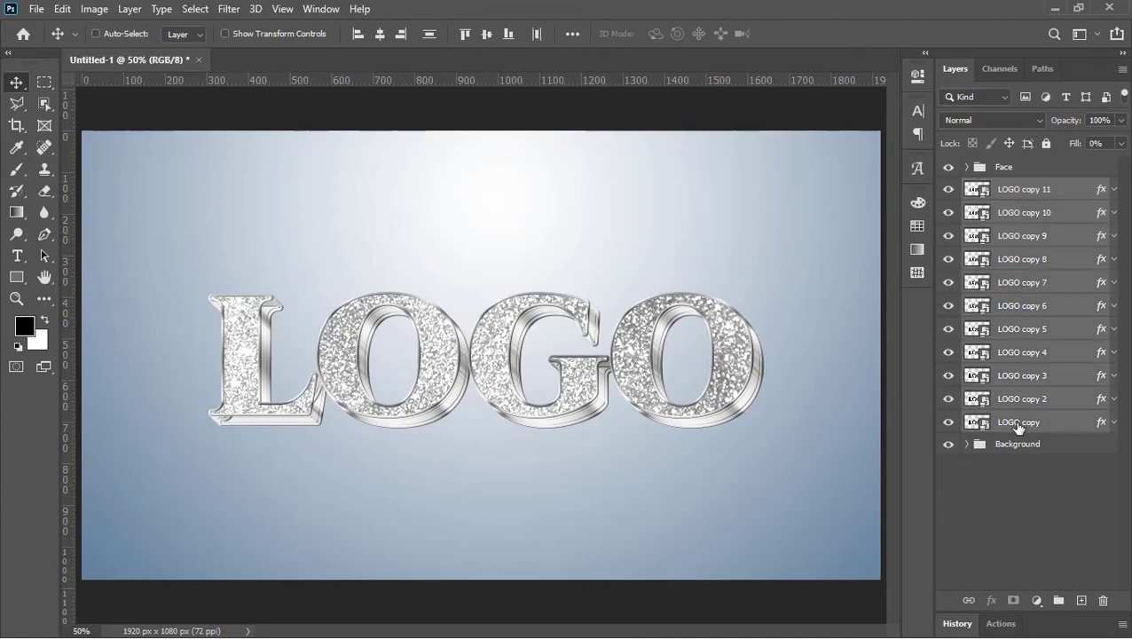
key(ctrl+g)
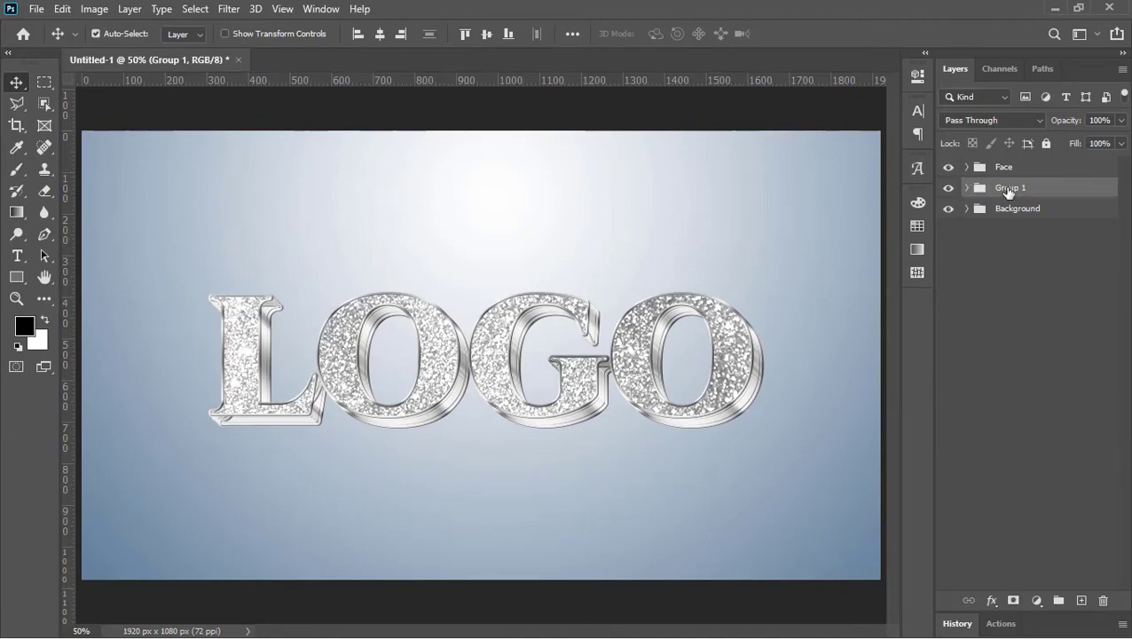
double_click(1009, 188)
text(Extrusion)
key(Return)
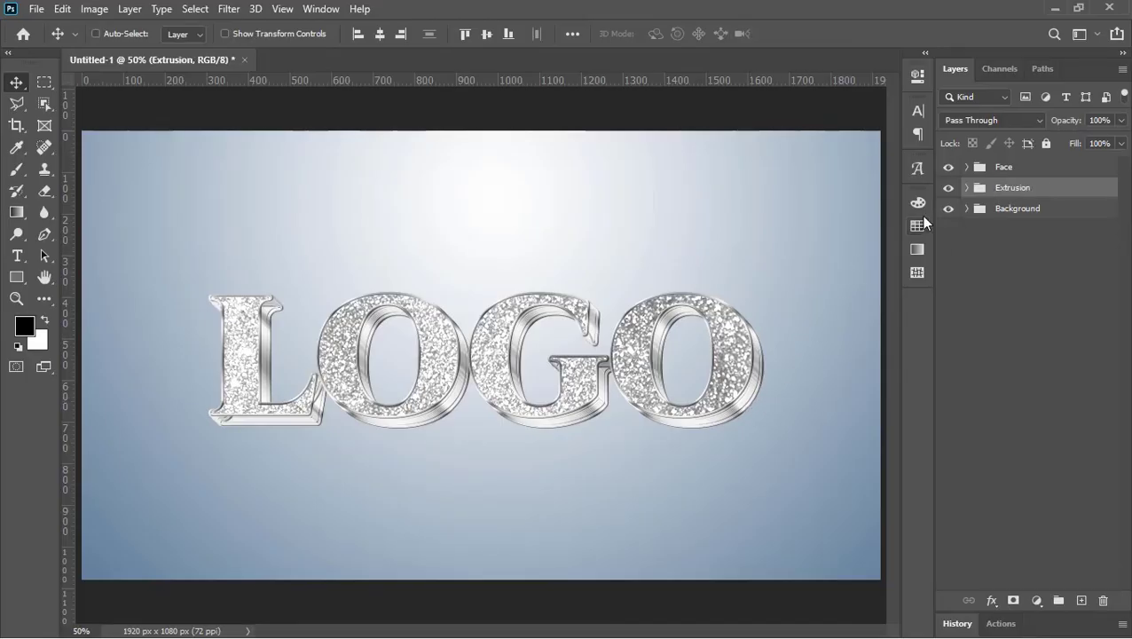
Copy LOGO copy 11 below the Extrusion group and strip its layer effects
click(966, 189)
click(1029, 210)
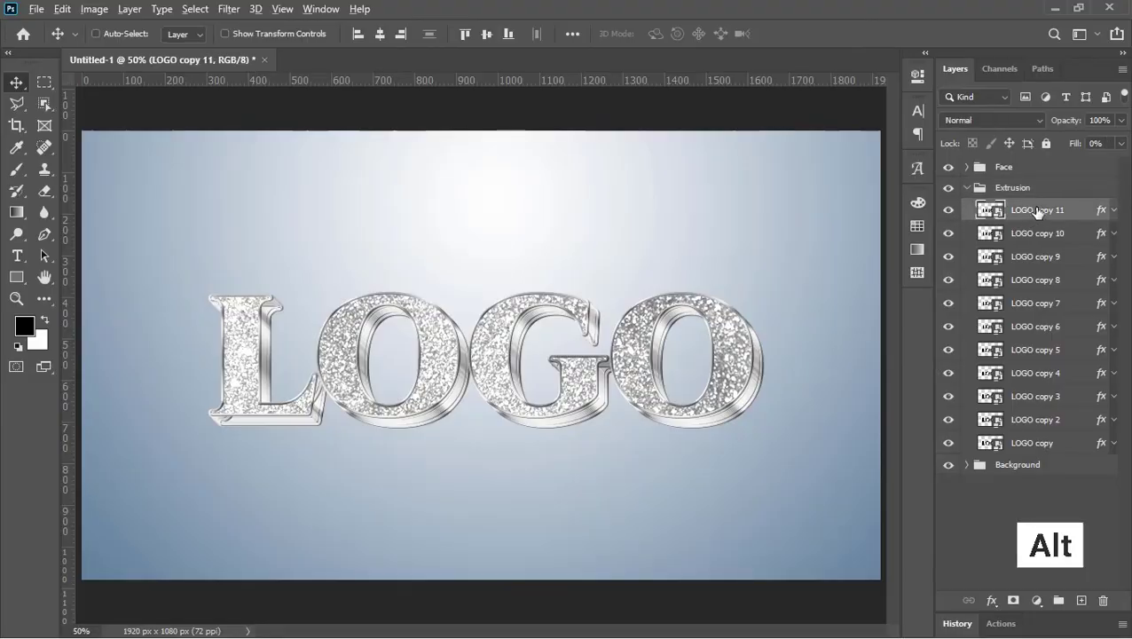
drag(1037, 211, 1050, 461)
click(967, 188)
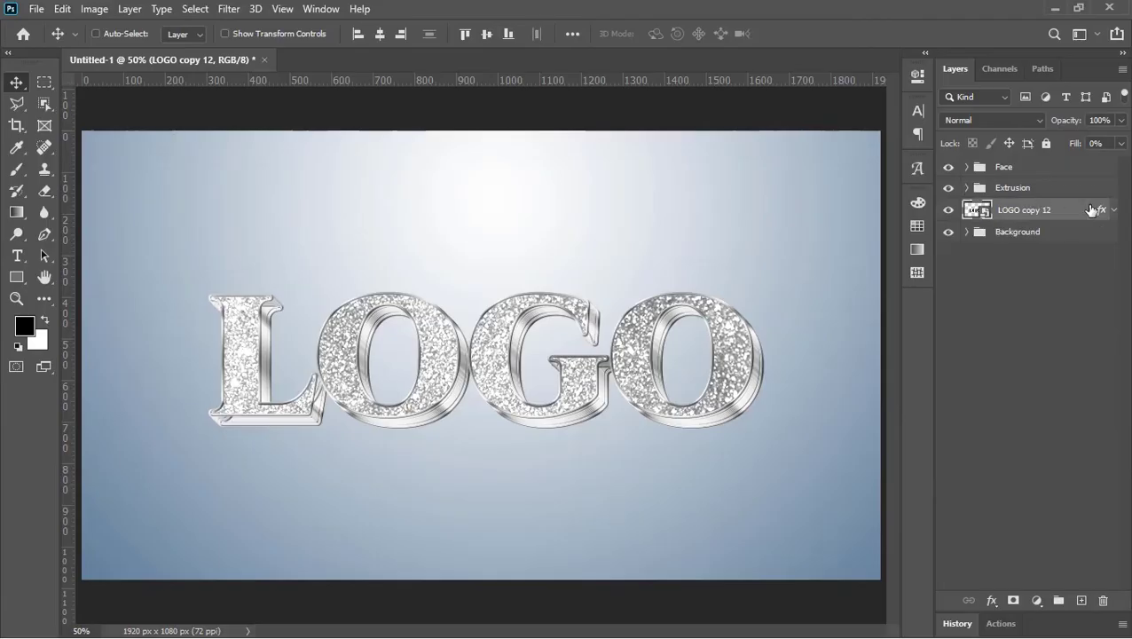
drag(1100, 215, 1103, 600)
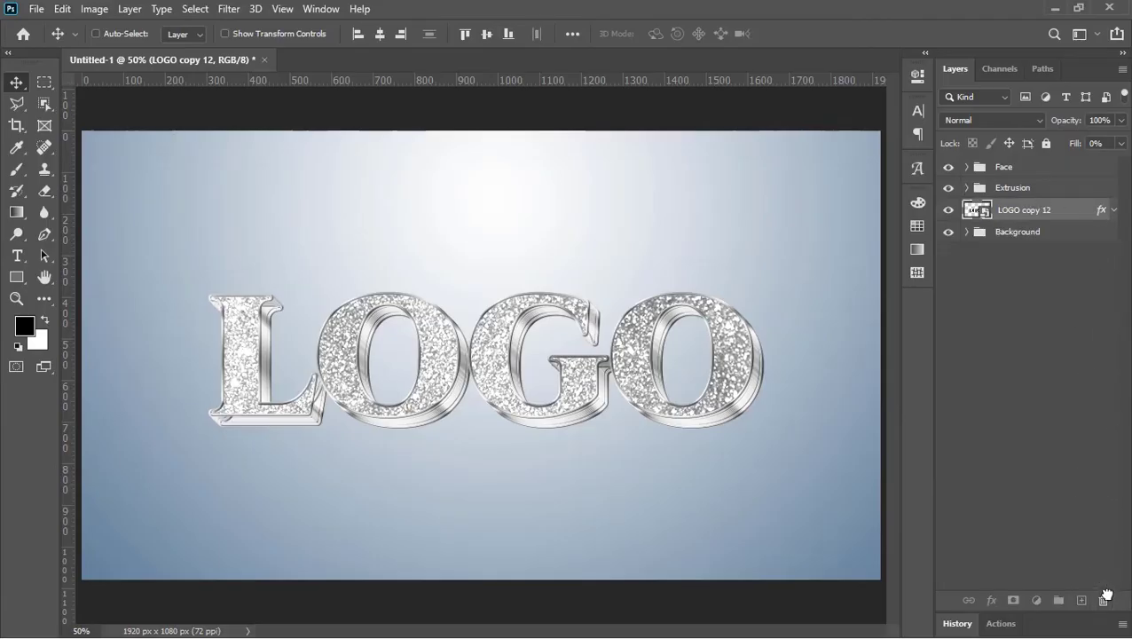
Run the Realistic Long Shadow action with a 145° light angle
click(1002, 624)
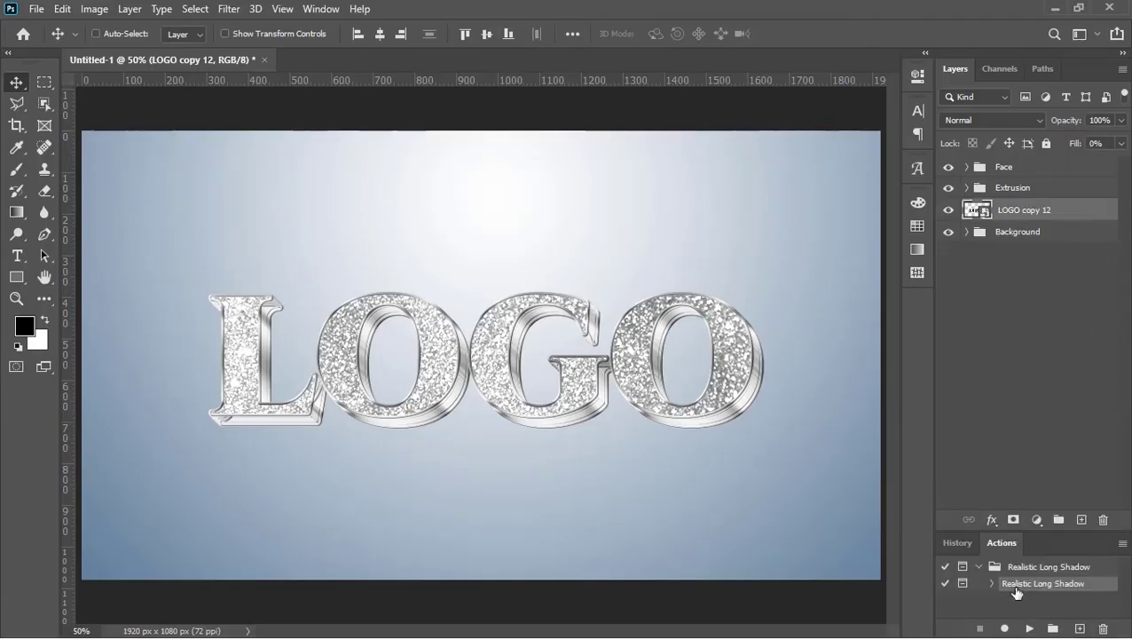
click(1029, 628)
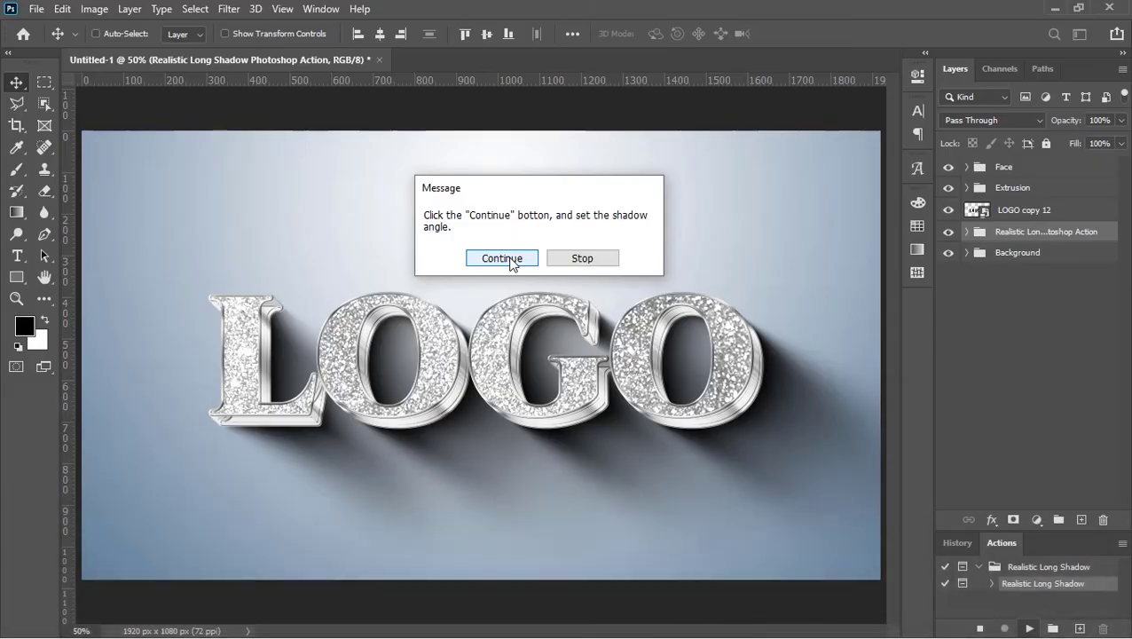
click(510, 259)
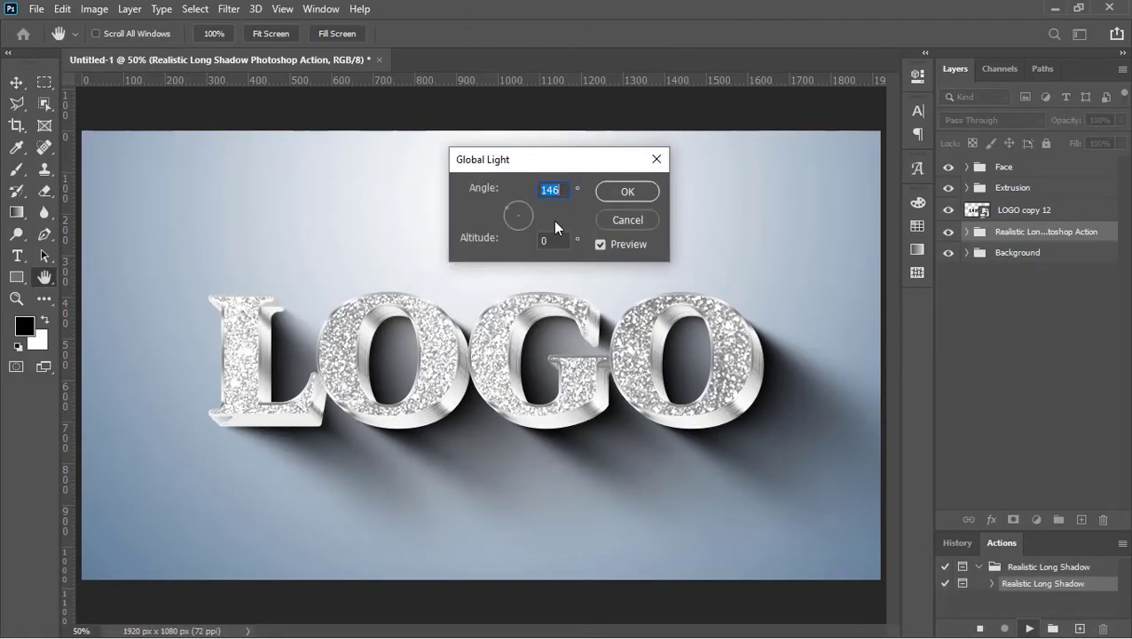
drag(523, 209, 532, 229)
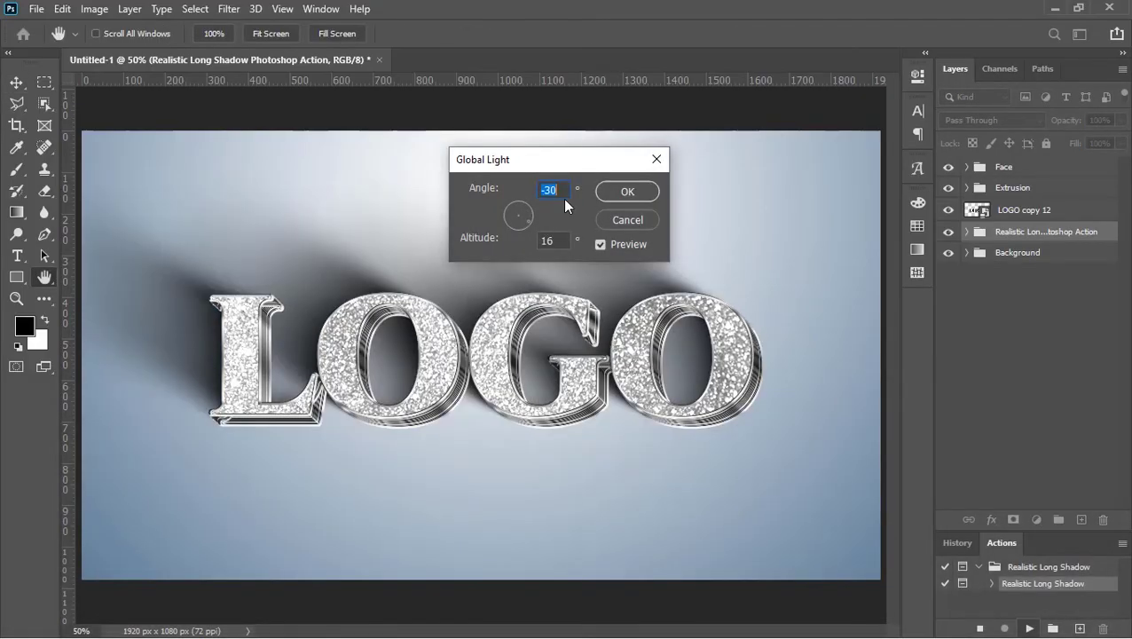
text(45)
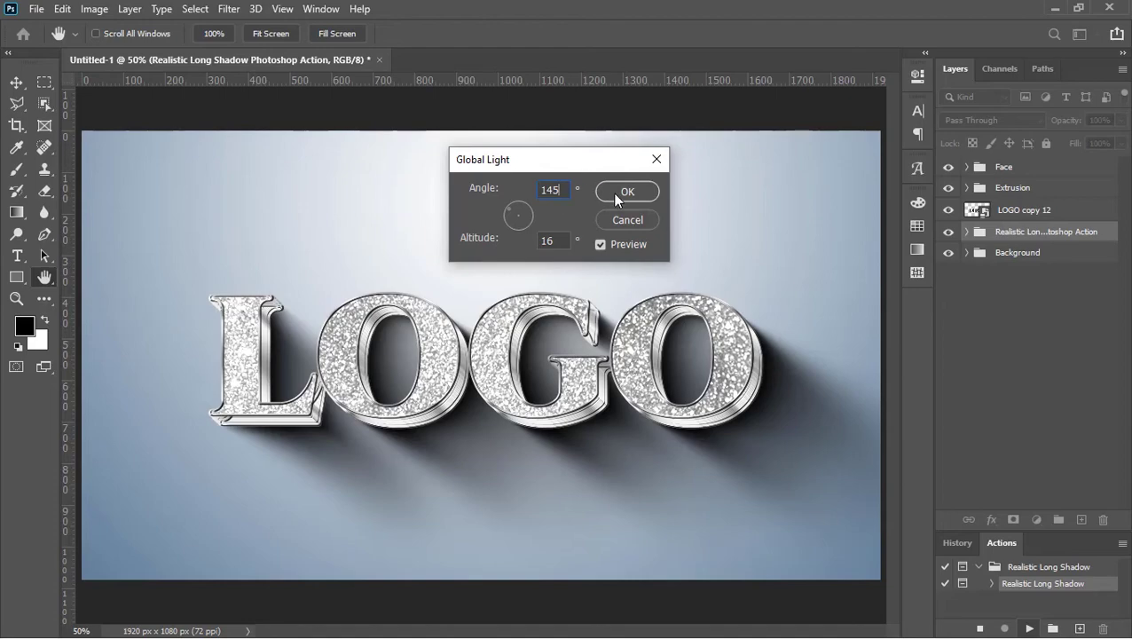
click(615, 194)
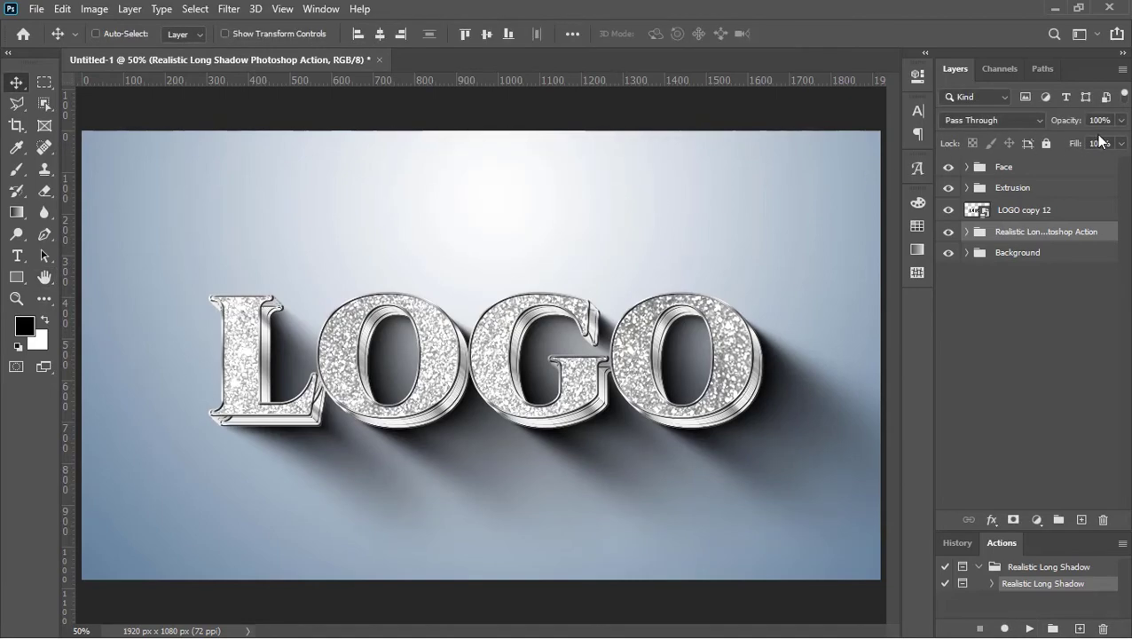
Set the shadow group to 70% opacity, delete LOGO copy 12, and name the group Shadow
text(7)
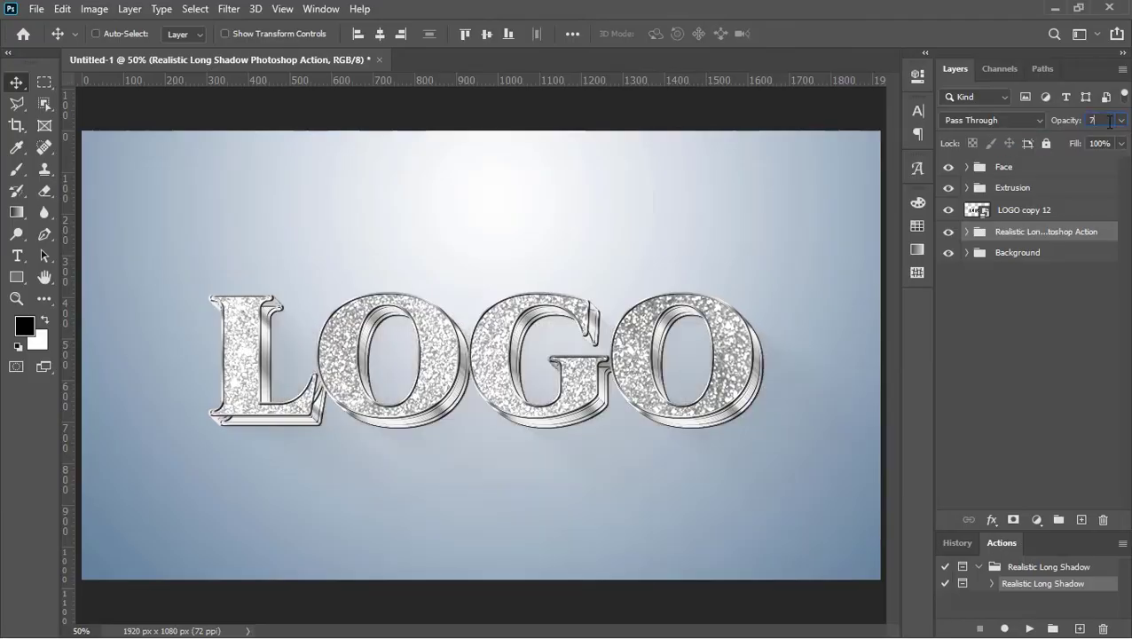
text(0)
key(Return)
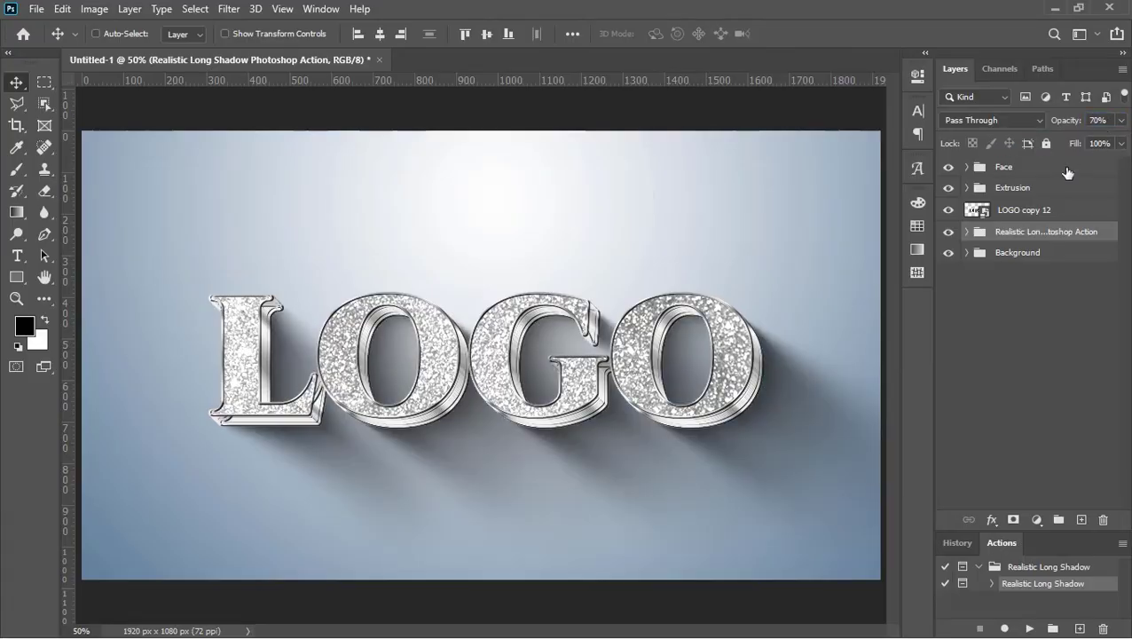
drag(1020, 211, 1102, 519)
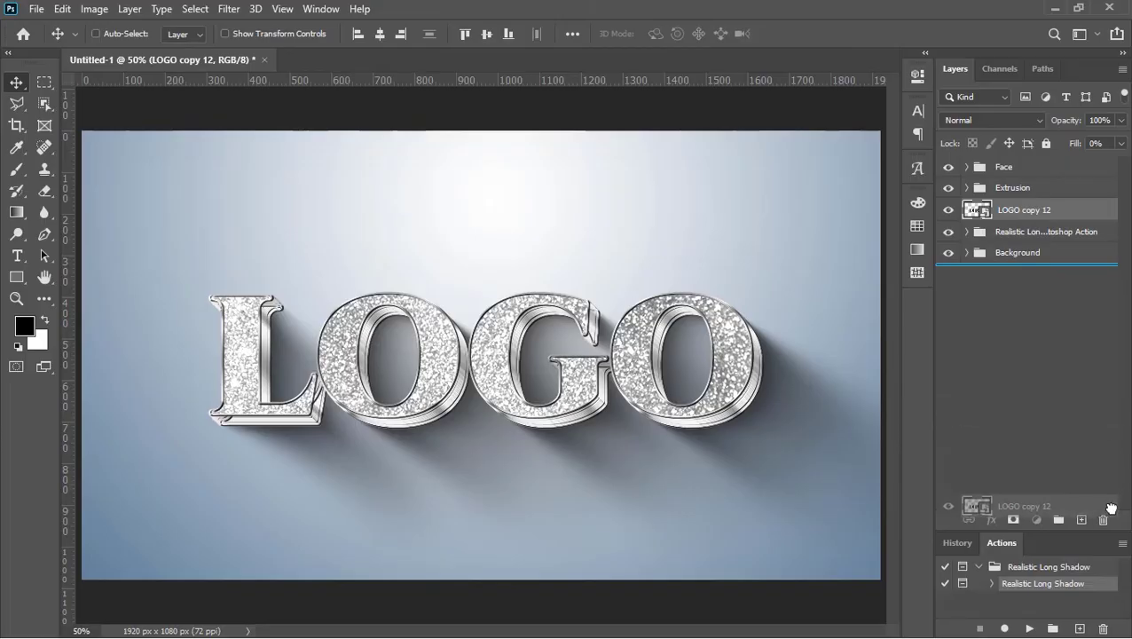
double_click(1018, 210)
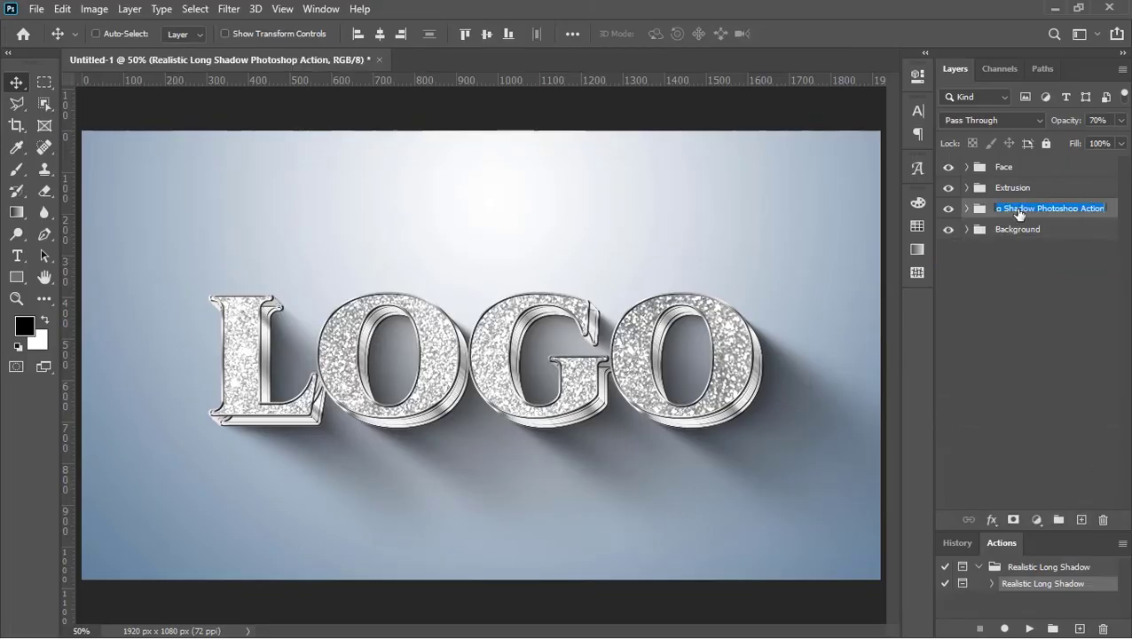
text(Shadow)
key(Return)
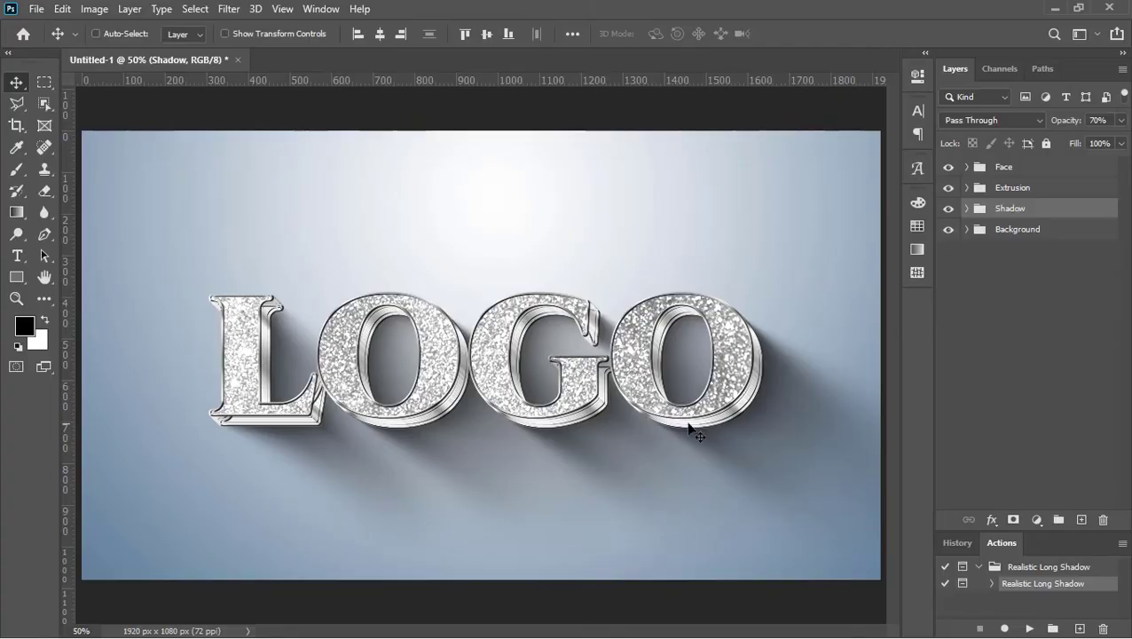
Set the global light altitude to 45, then select Flare in the Asset folder
click(94, 8)
click(129, 9)
mouse_move(186, 176)
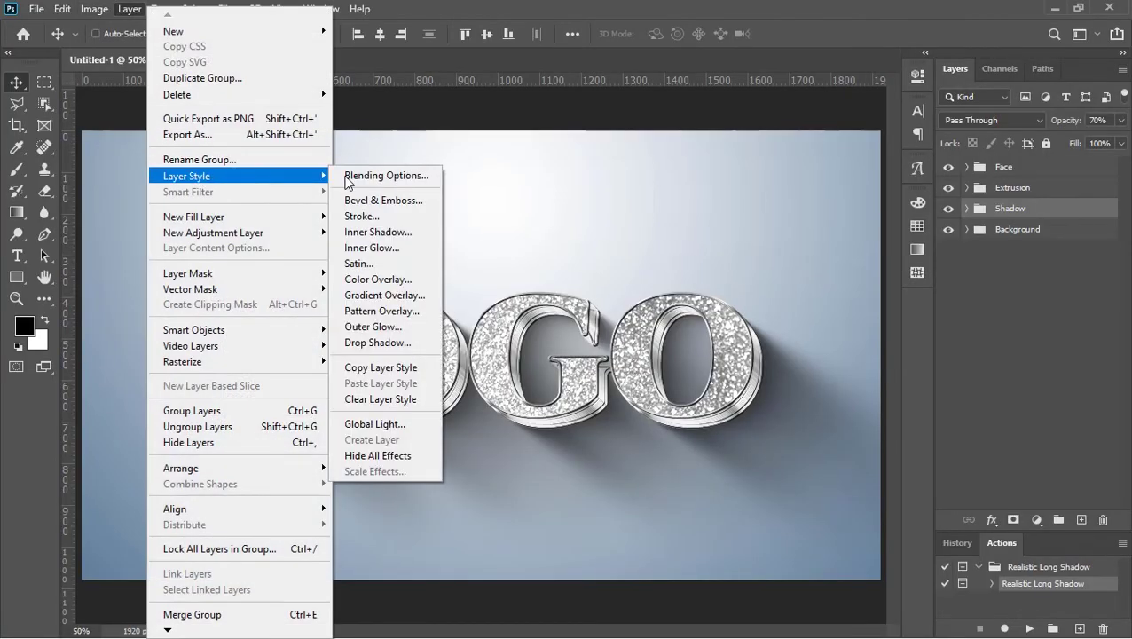
click(374, 424)
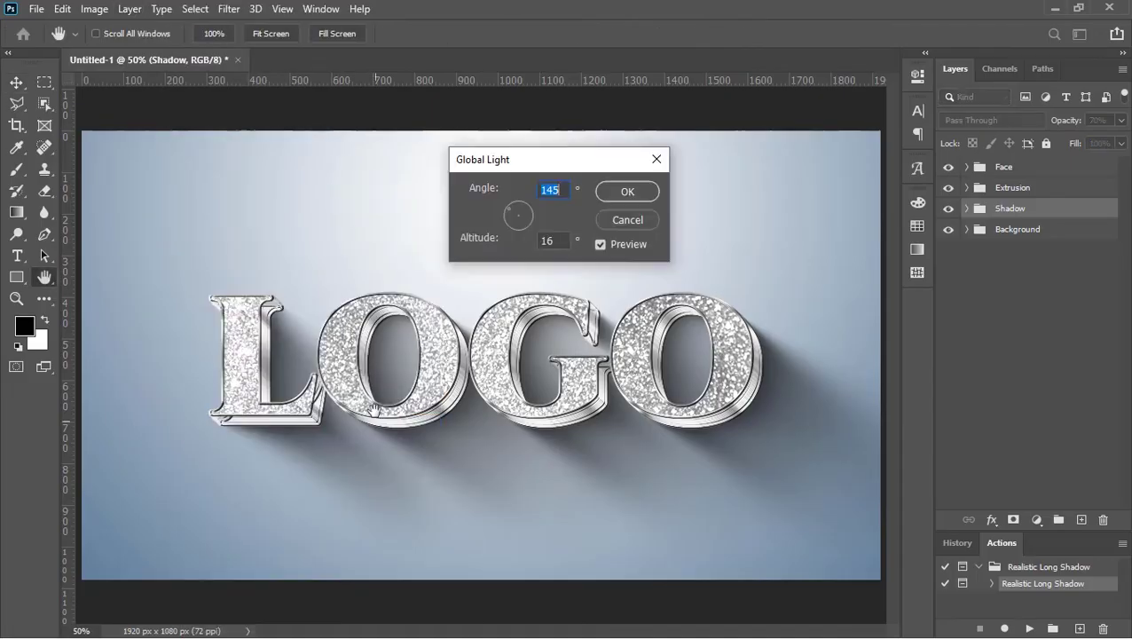
drag(567, 244, 498, 242)
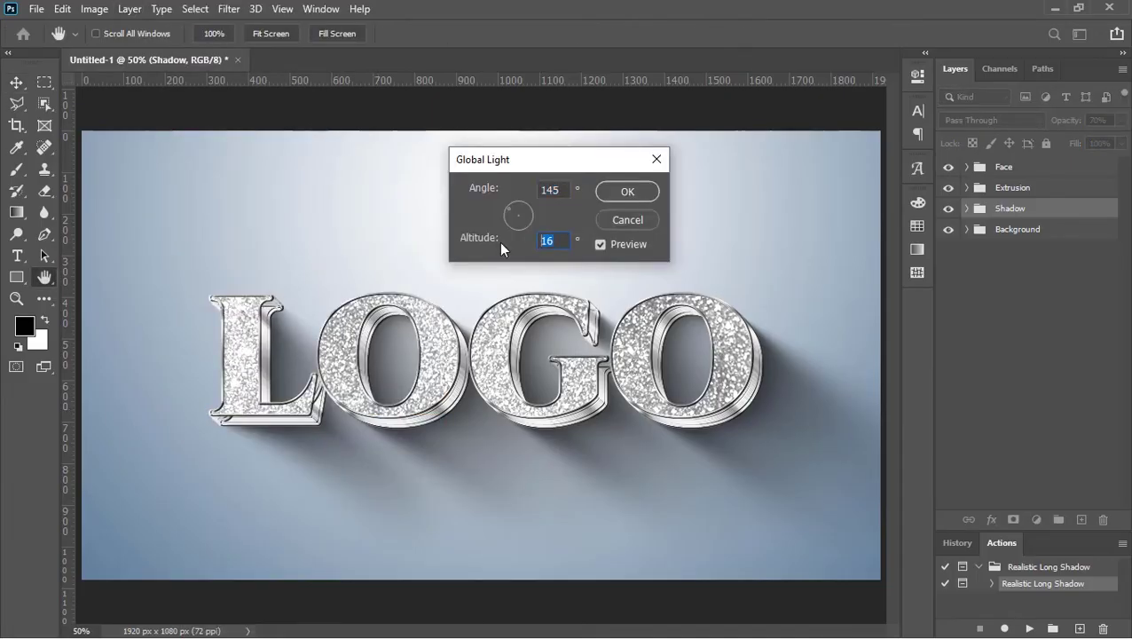
text(45)
key(Tab)
text(45)
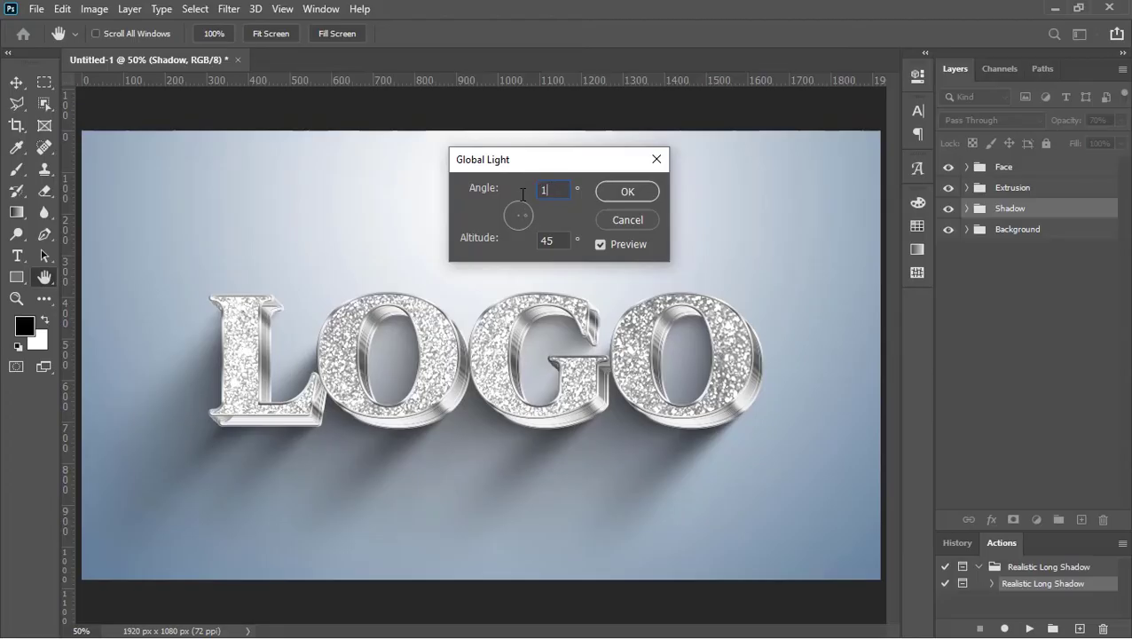
text(45)
click(639, 196)
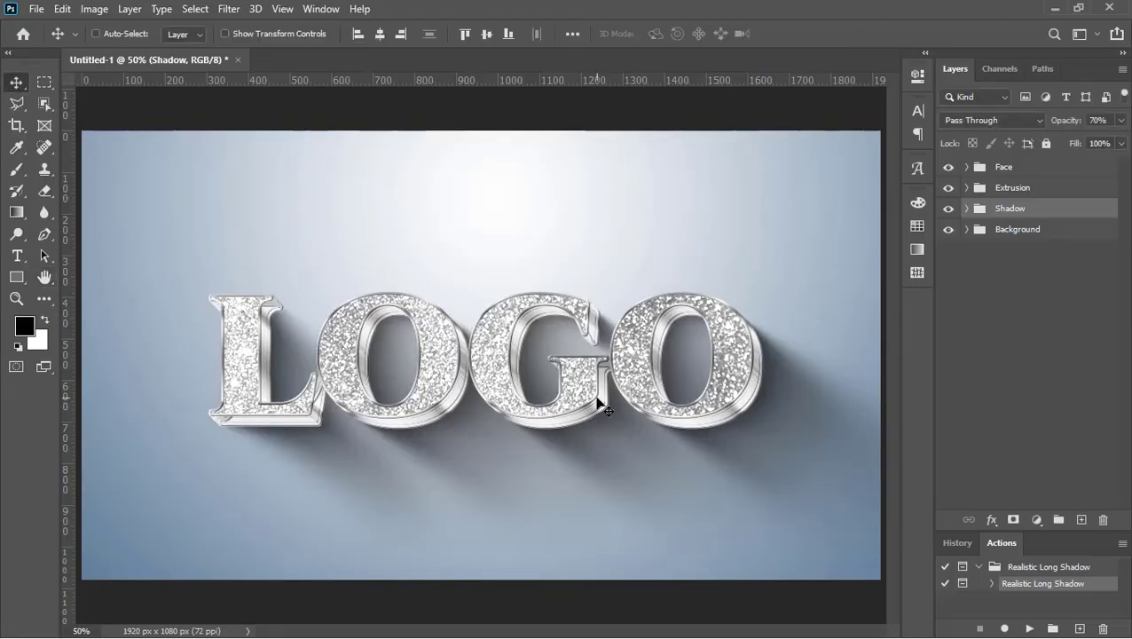
key(alt+Tab)
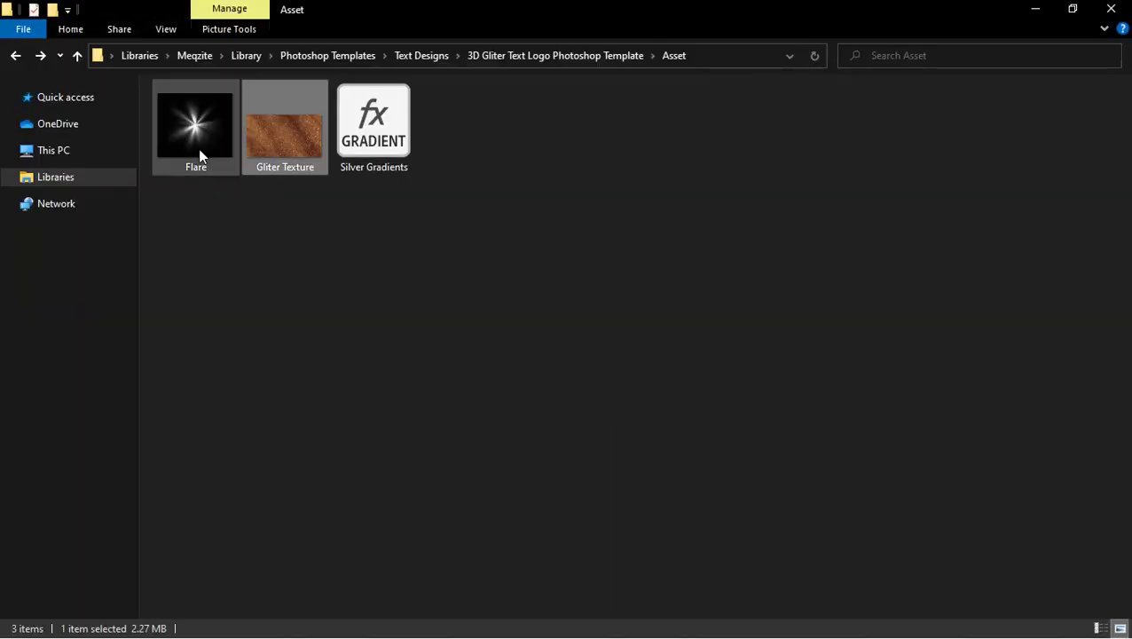
click(199, 155)
Place the Flare image into the document as the top layer
drag(198, 155, 499, 355)
key(alt+Tab)
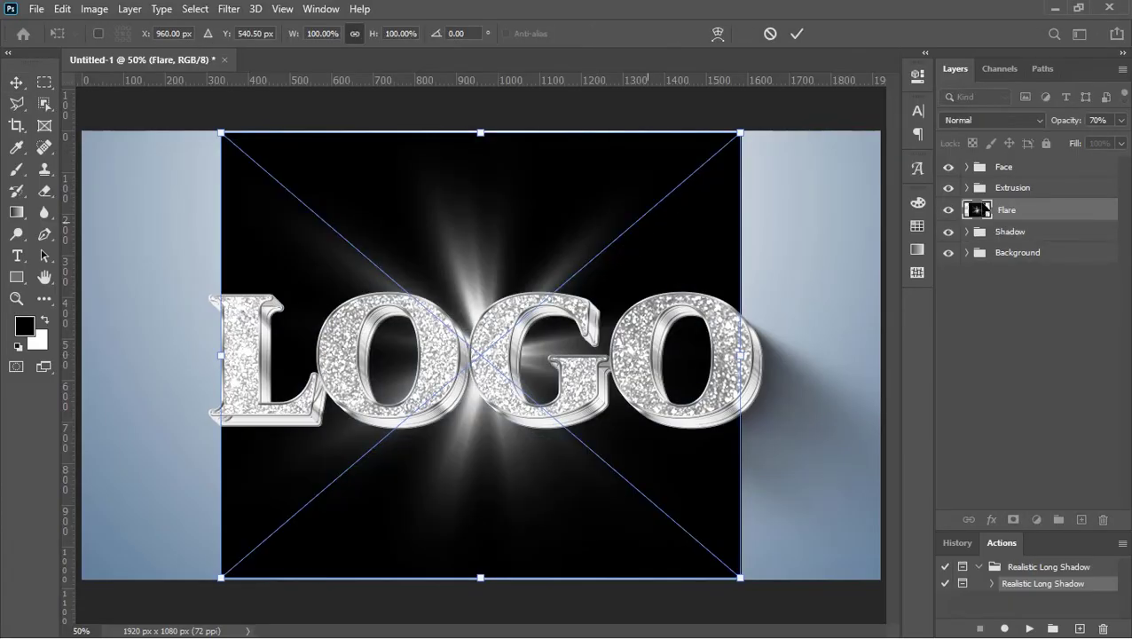
drag(1024, 217, 1024, 156)
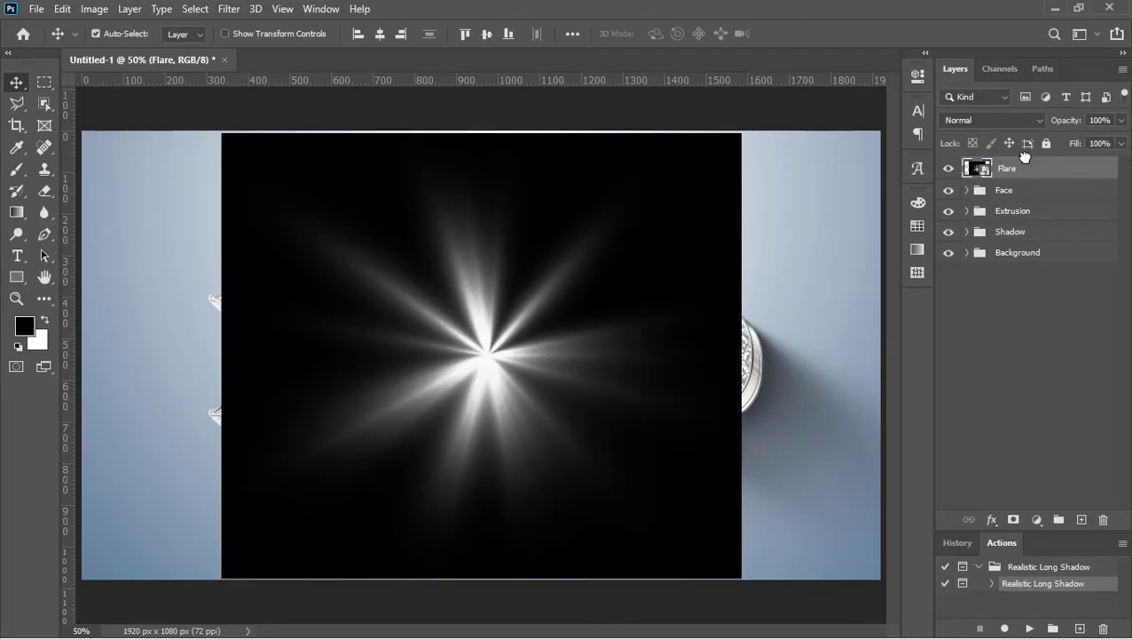
Shrink the flare to a tiny sparkle in Linear Dodge (Add) at the L's top-left corner
key(ctrl+t)
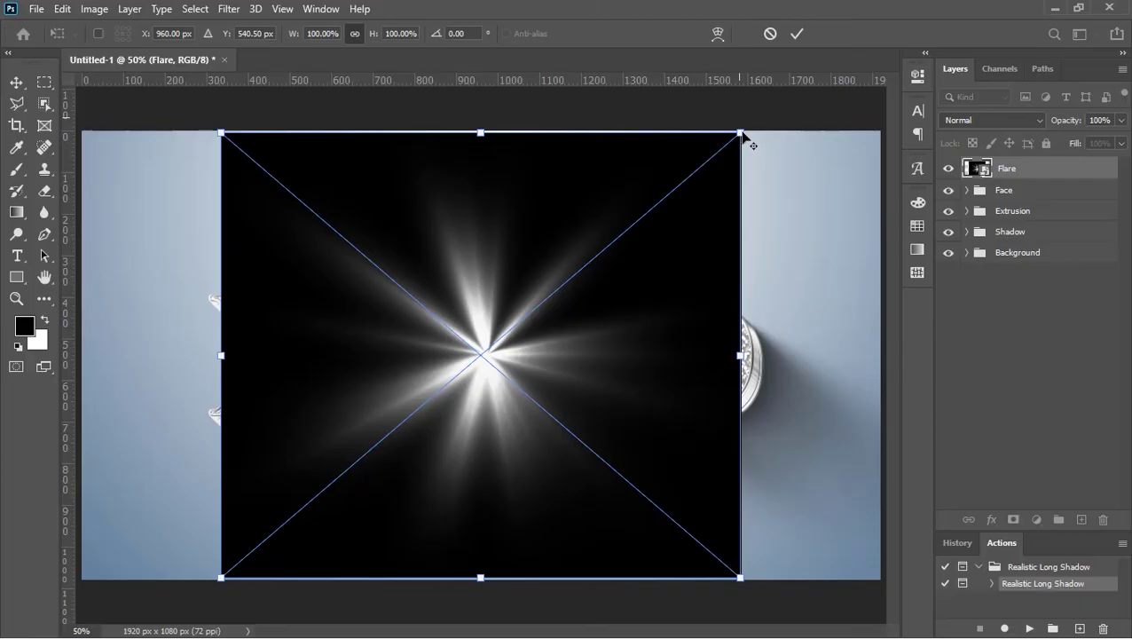
drag(741, 132, 509, 349)
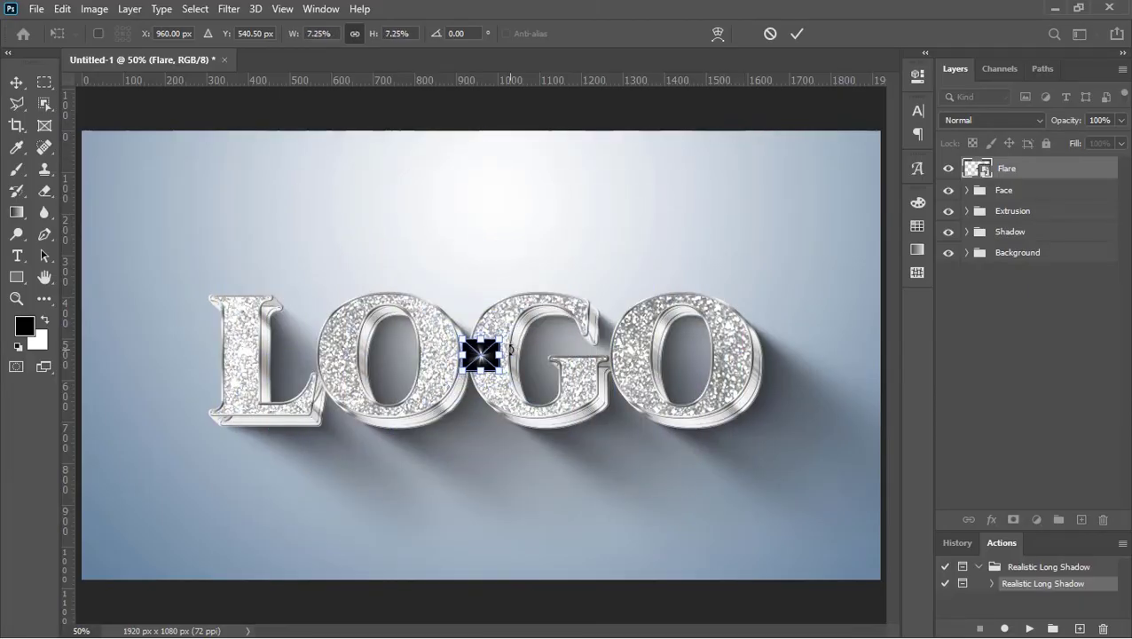
key(Return)
click(985, 120)
key(Down)
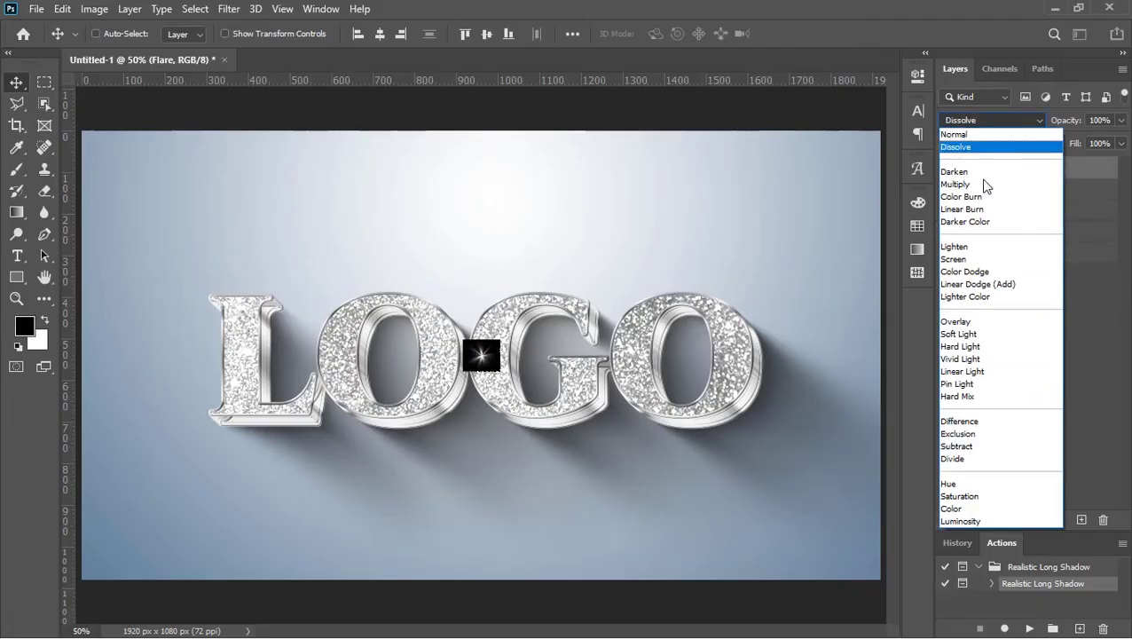
click(975, 284)
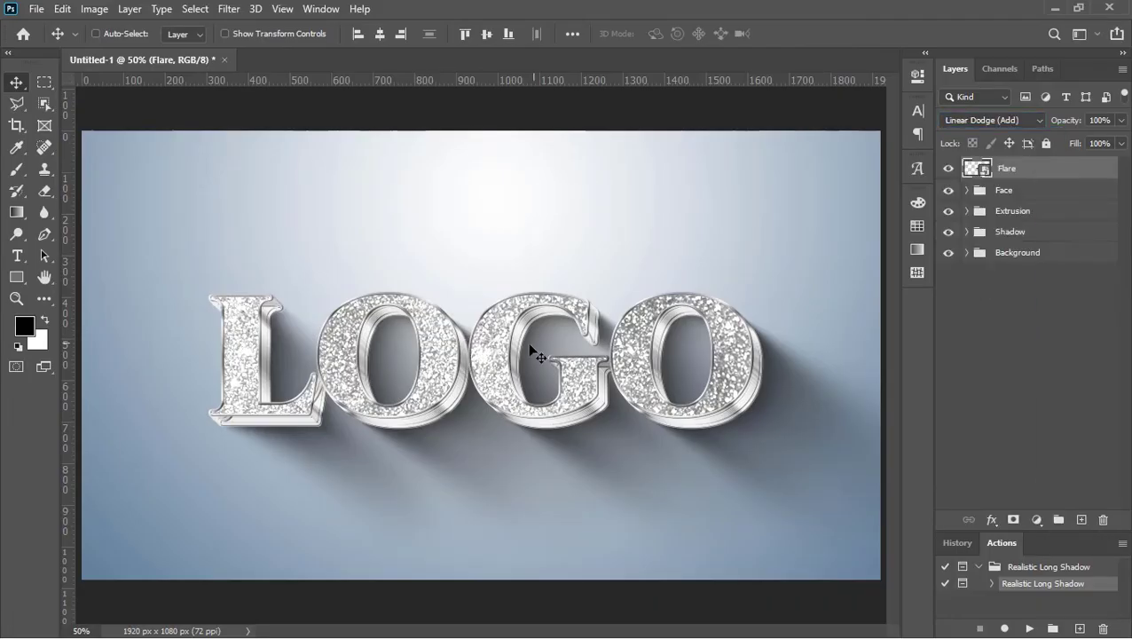
drag(536, 356, 220, 302)
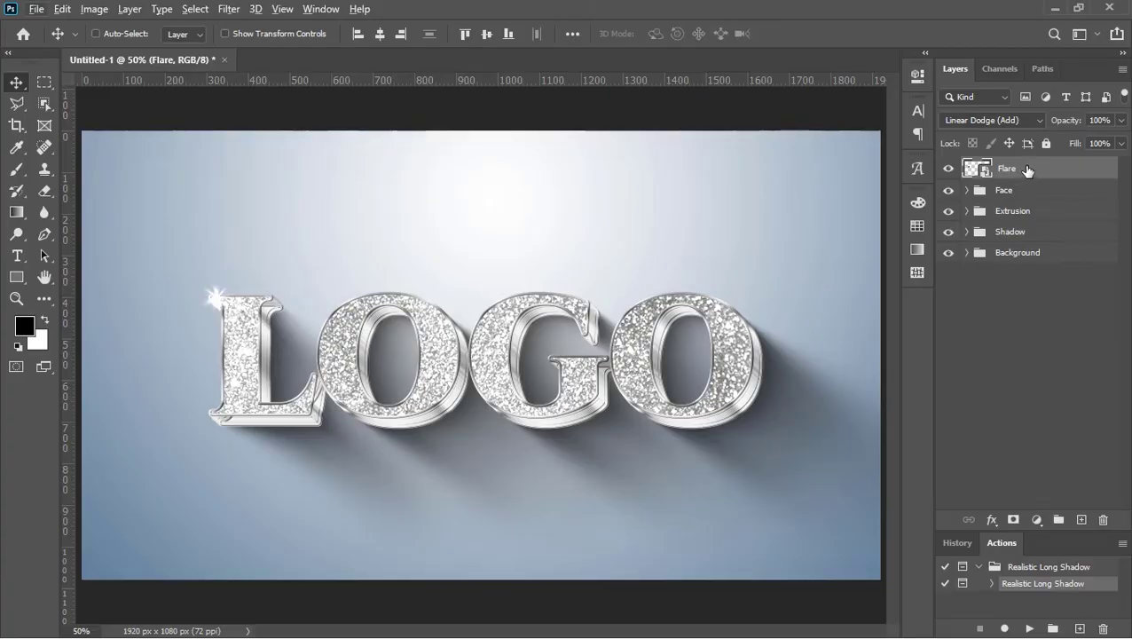
Place four sparkle copies: the L's bottom-right, the first O, the G's bottom, the final O
drag(1027, 170, 1080, 519)
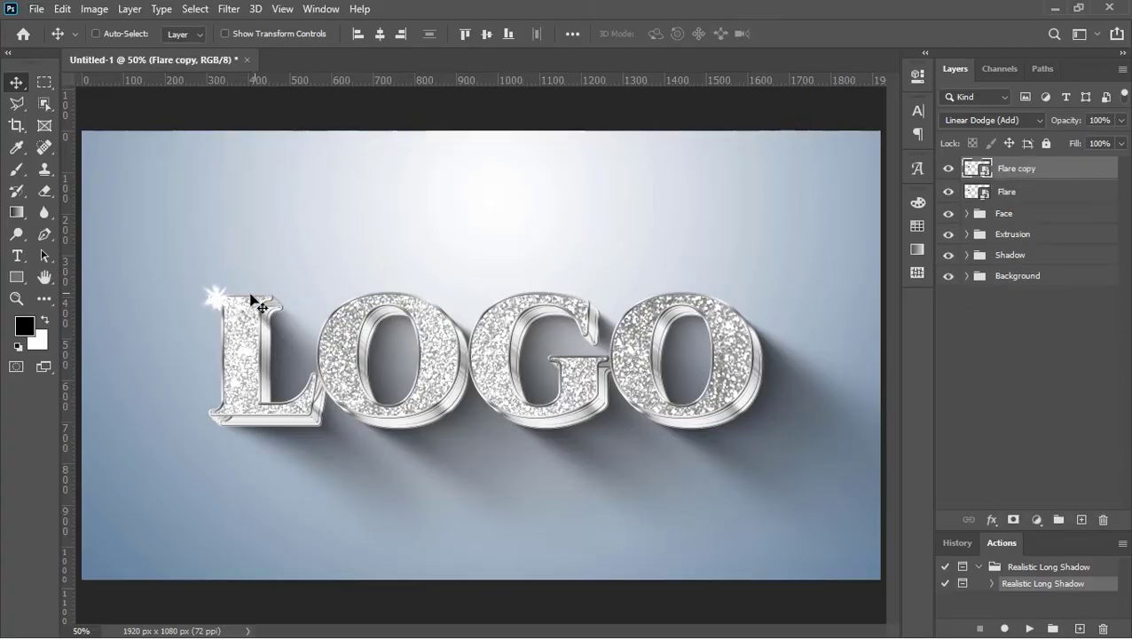
drag(284, 417, 297, 363)
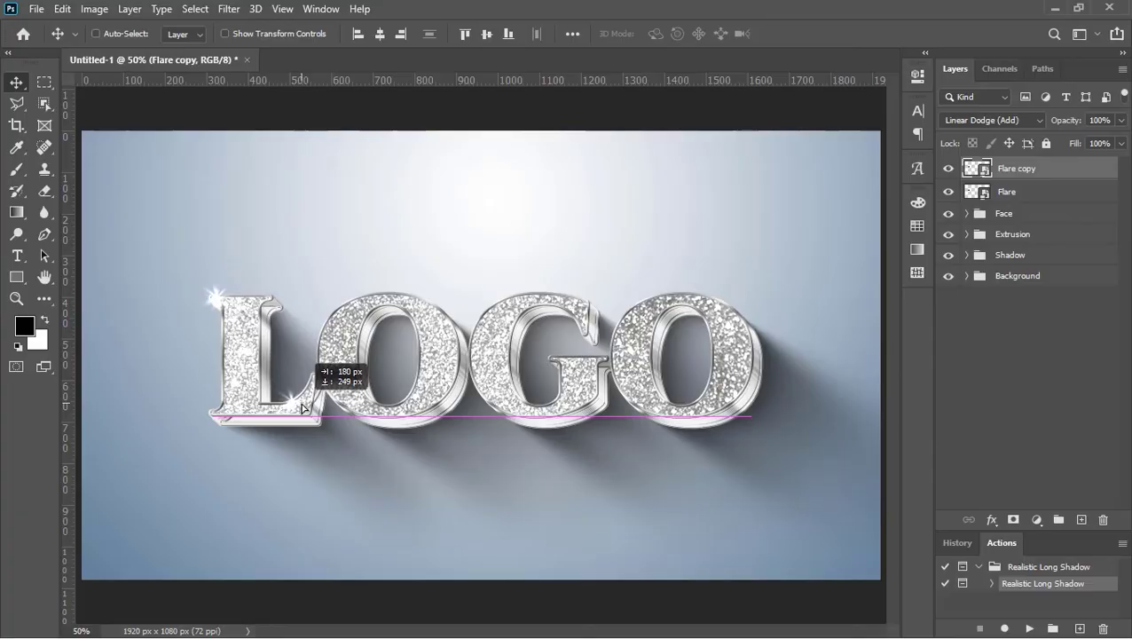
drag(1027, 170, 1080, 519)
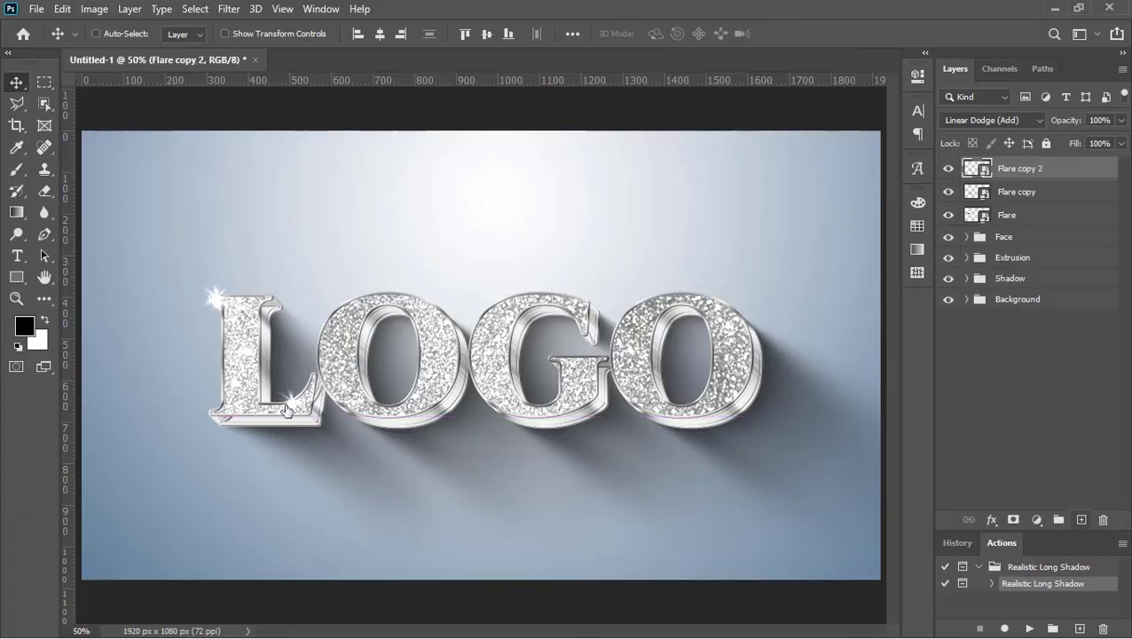
drag(292, 406, 433, 303)
drag(1019, 171, 1080, 519)
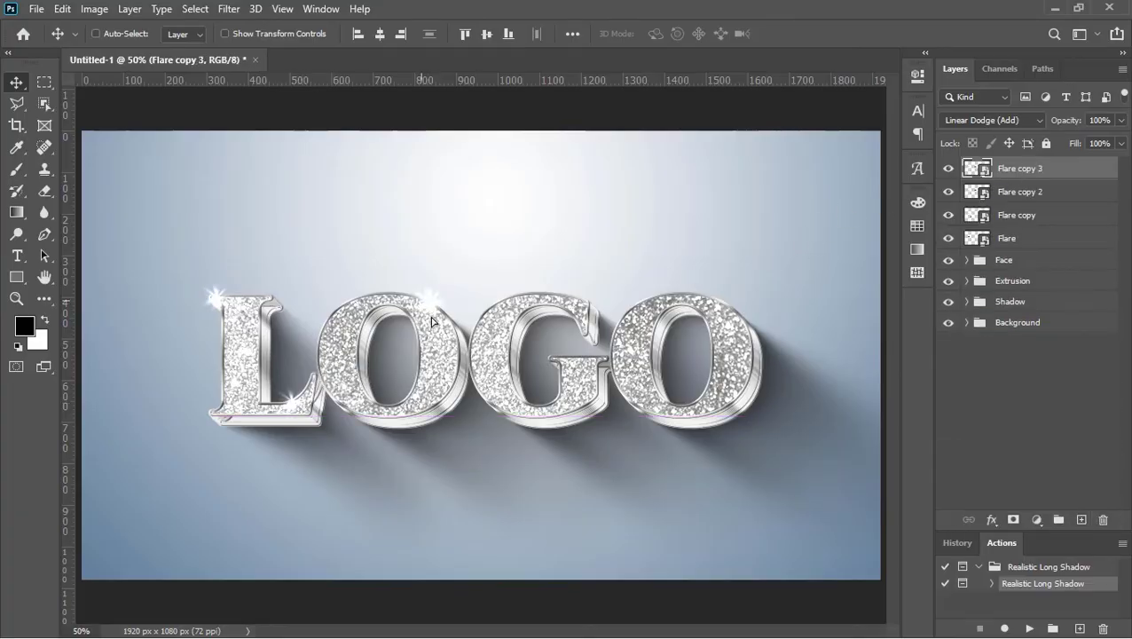
drag(427, 297, 545, 411)
drag(1024, 170, 1080, 519)
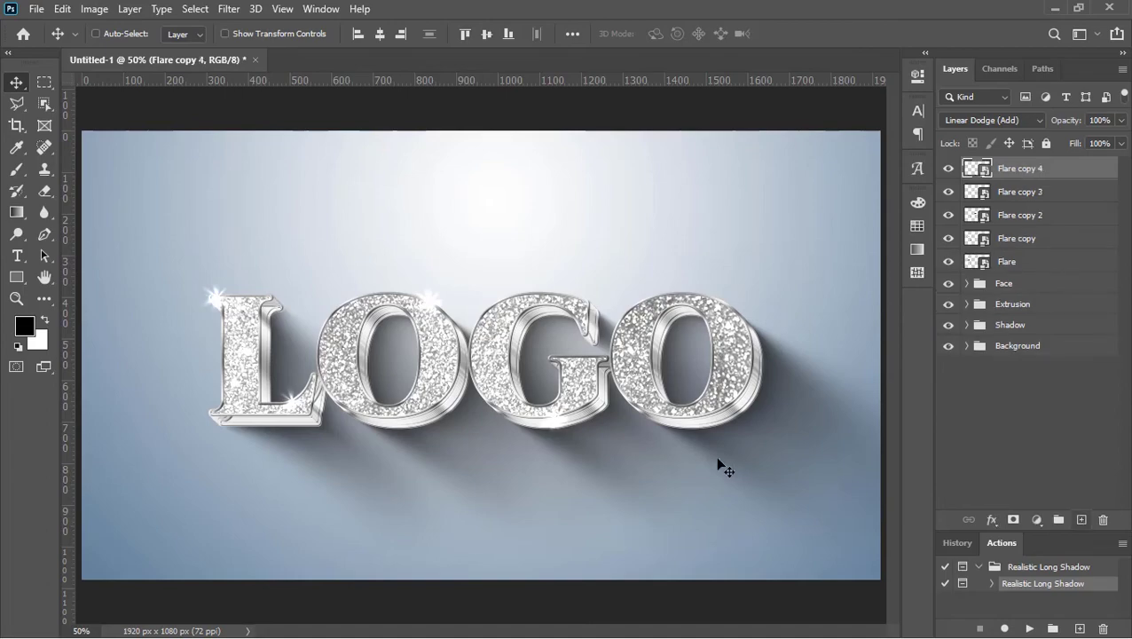
drag(660, 299, 659, 304)
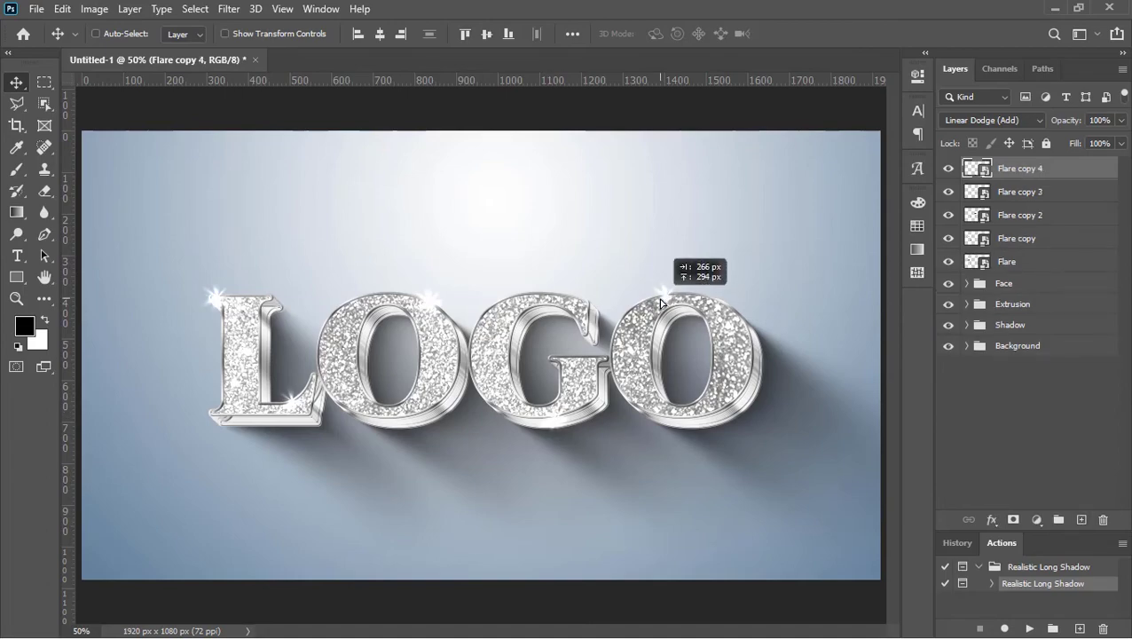
Group all five flare layers into a group named Flares
shift+click(1027, 261)
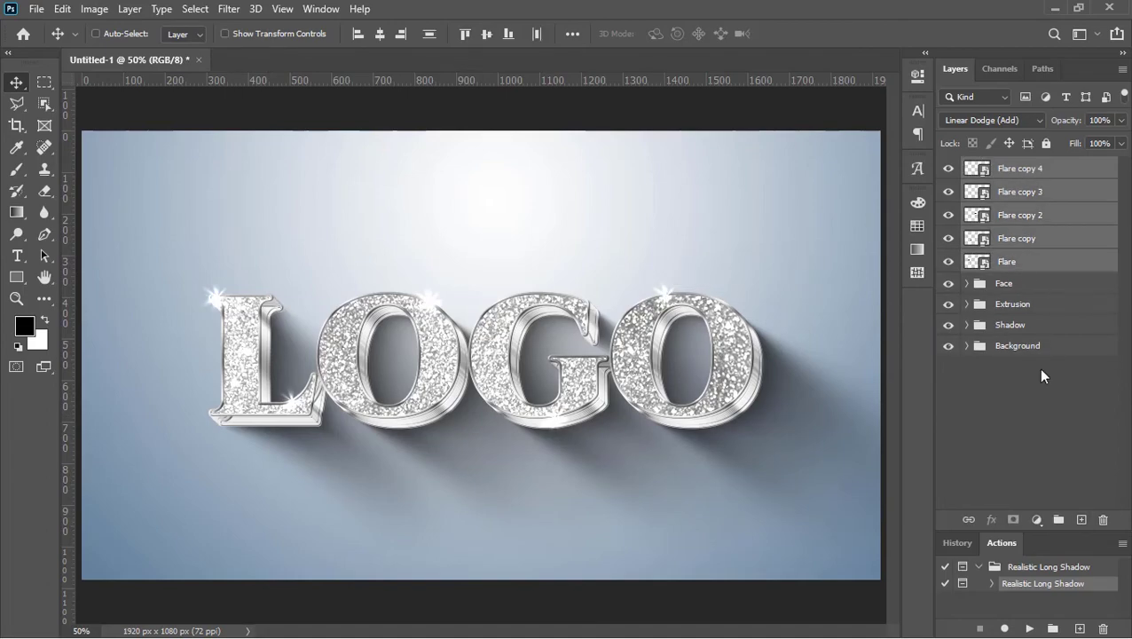
click(1058, 521)
double_click(1009, 167)
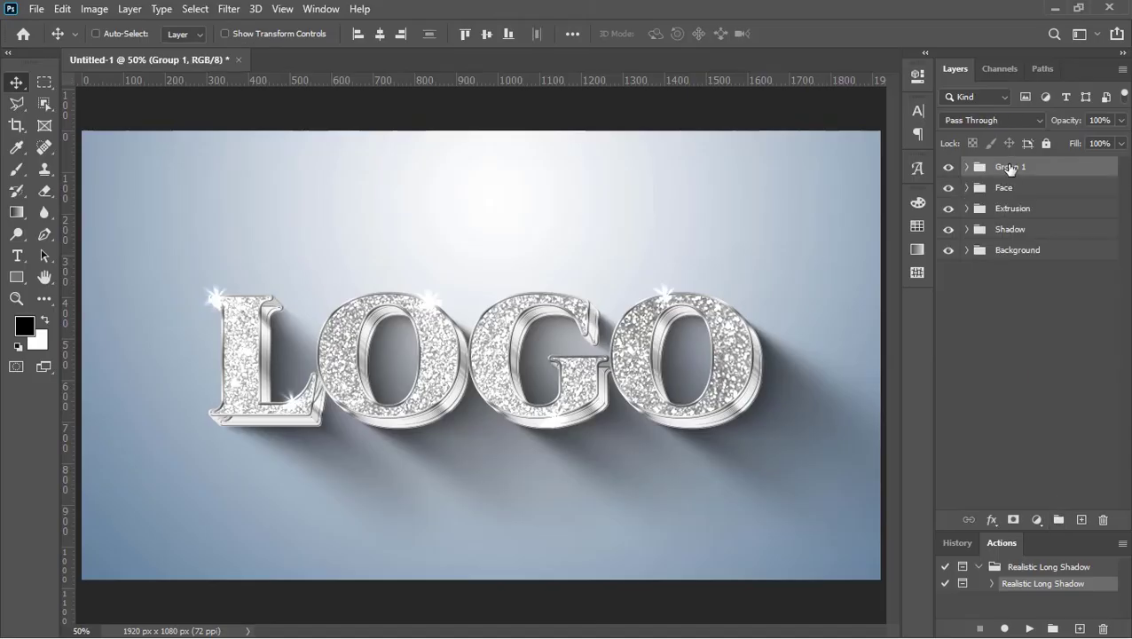
text(Flares)
key(Return)
Edit the LOGO smart object's text to read WAQAS
click(967, 188)
click(990, 257)
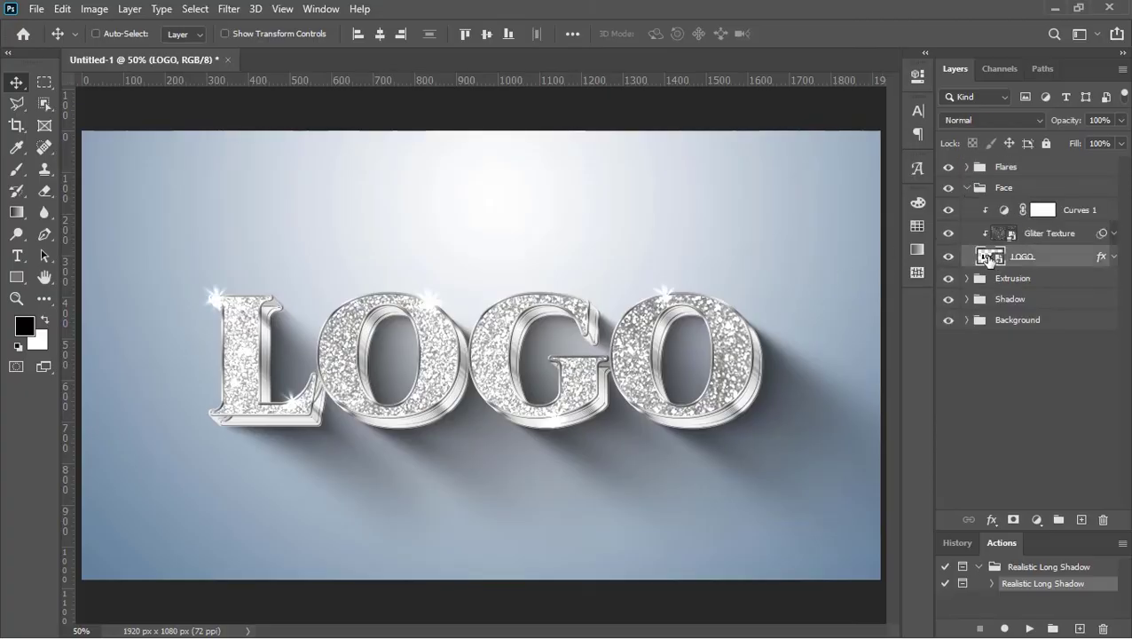
double_click(987, 256)
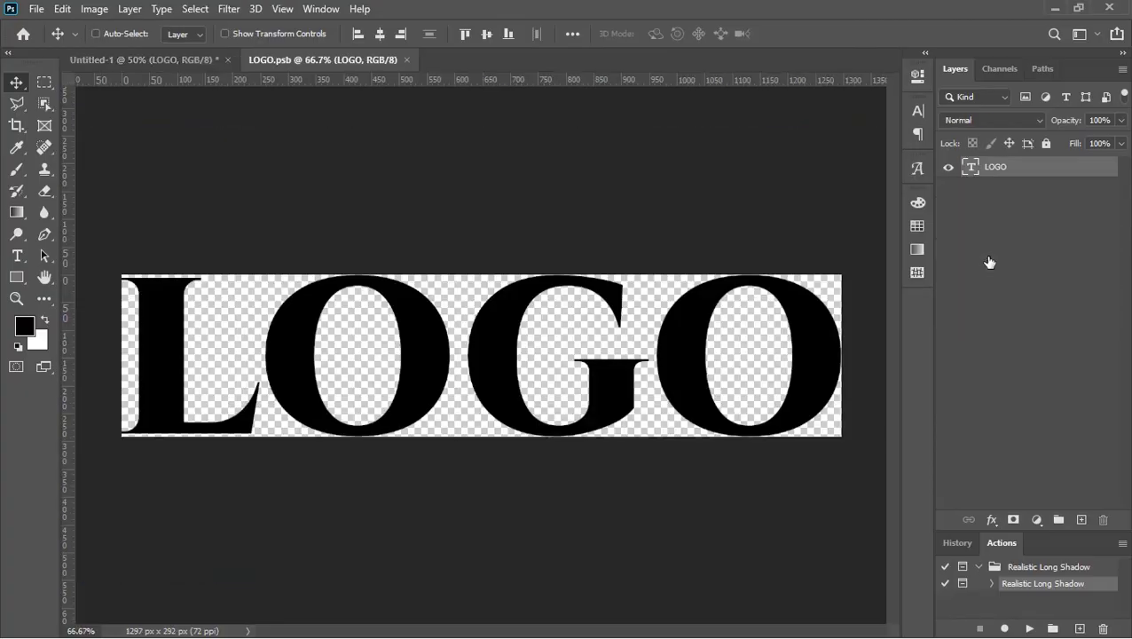
double_click(969, 167)
text(WAQAS)
click(1011, 170)
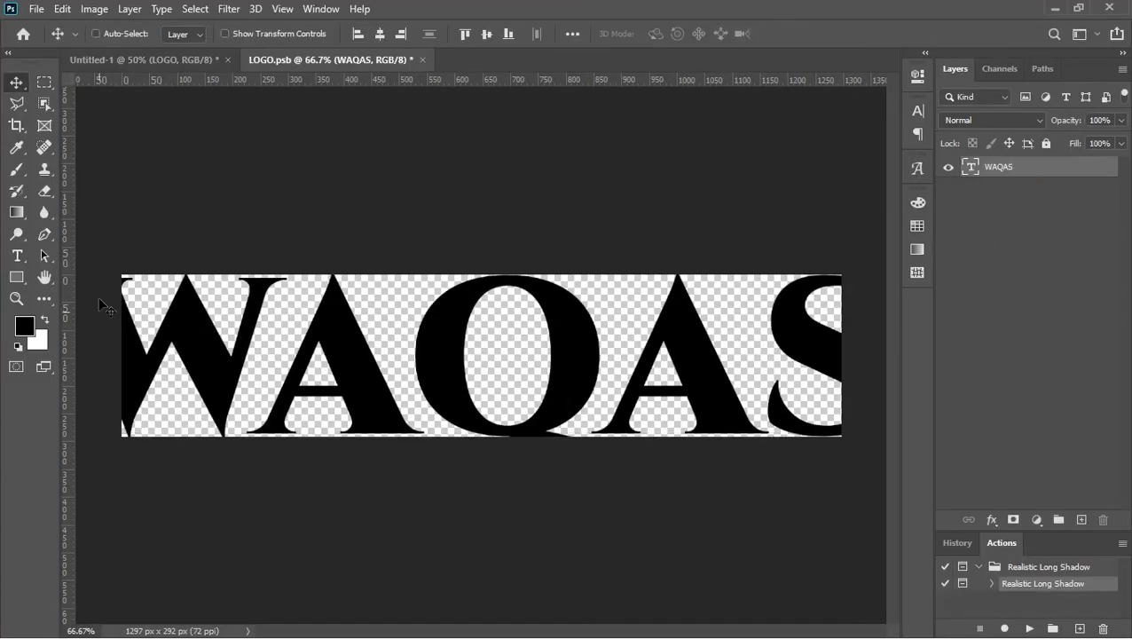
Apply Reveal All to the smart object canvas, then close and save it
click(94, 9)
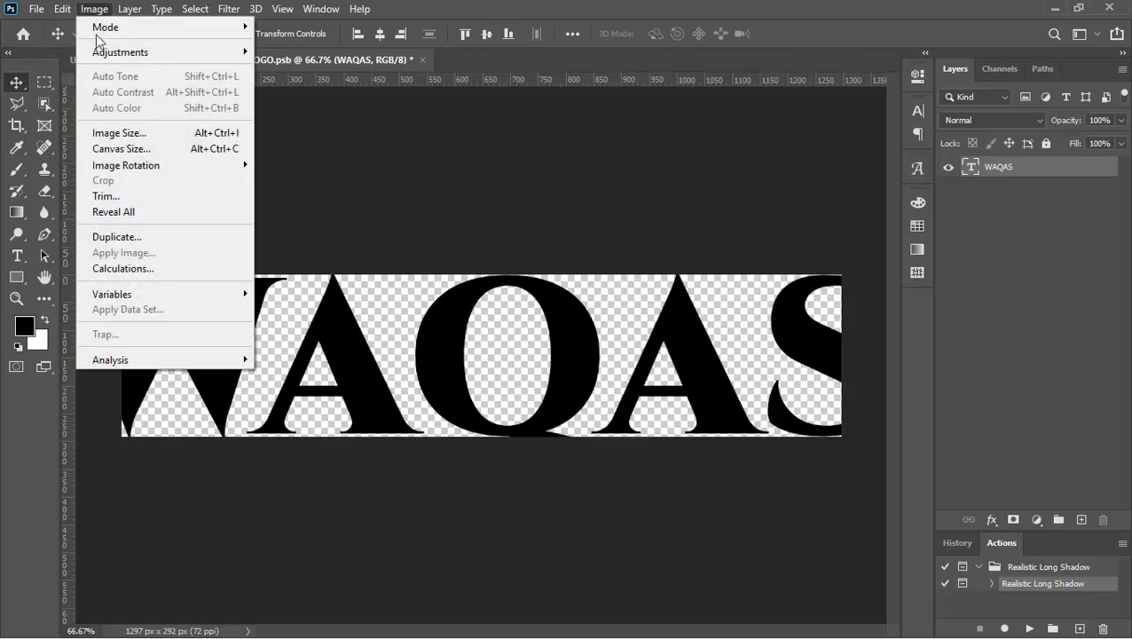
click(127, 214)
key(ctrl+0)
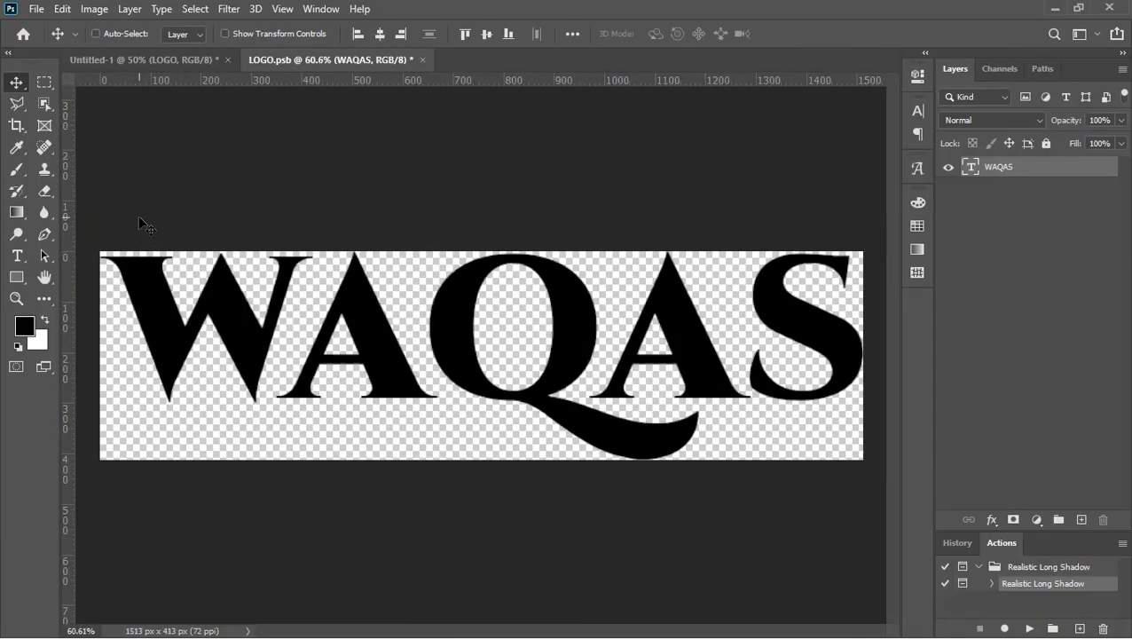
click(422, 59)
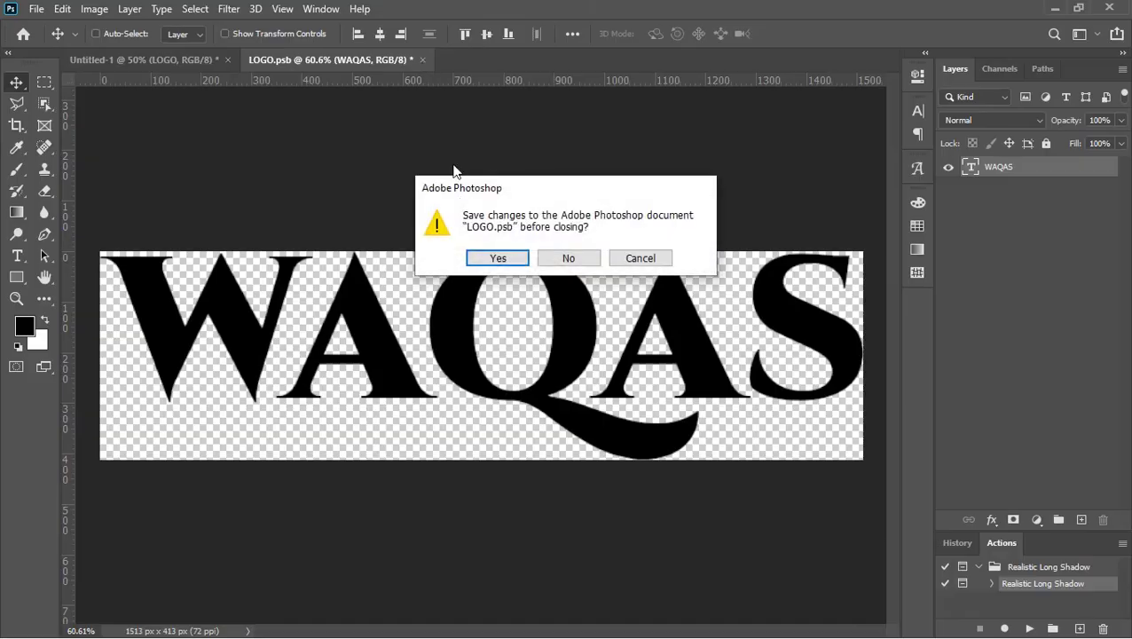
click(493, 264)
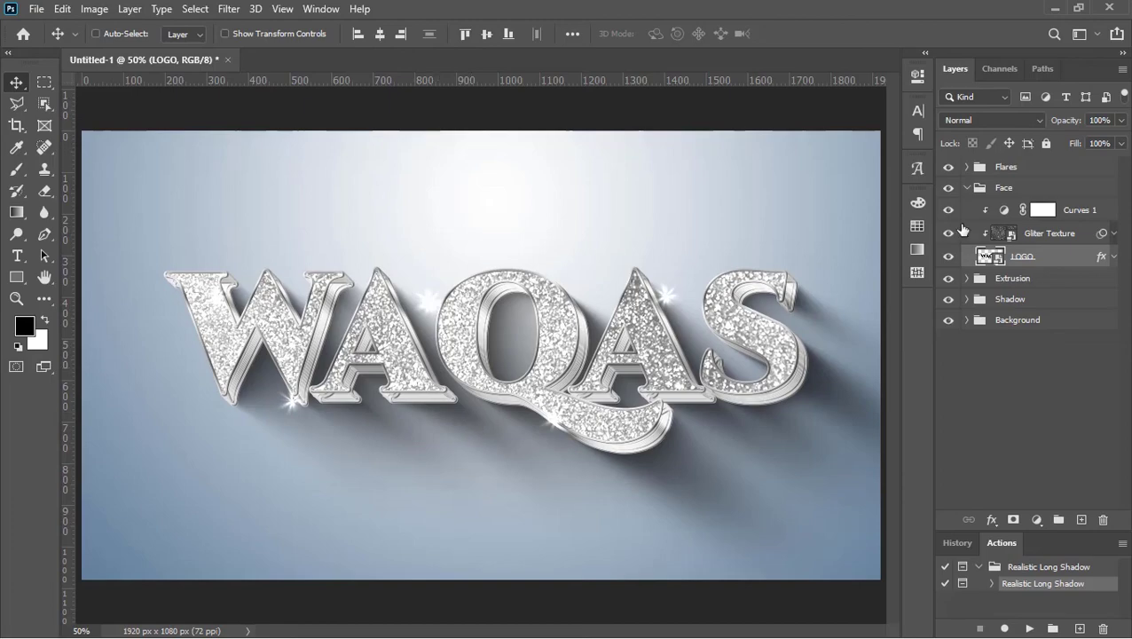
With Auto-Select on, move the Flares sparkles onto the second A's peak and near W and A
click(967, 188)
click(965, 167)
click(1020, 189)
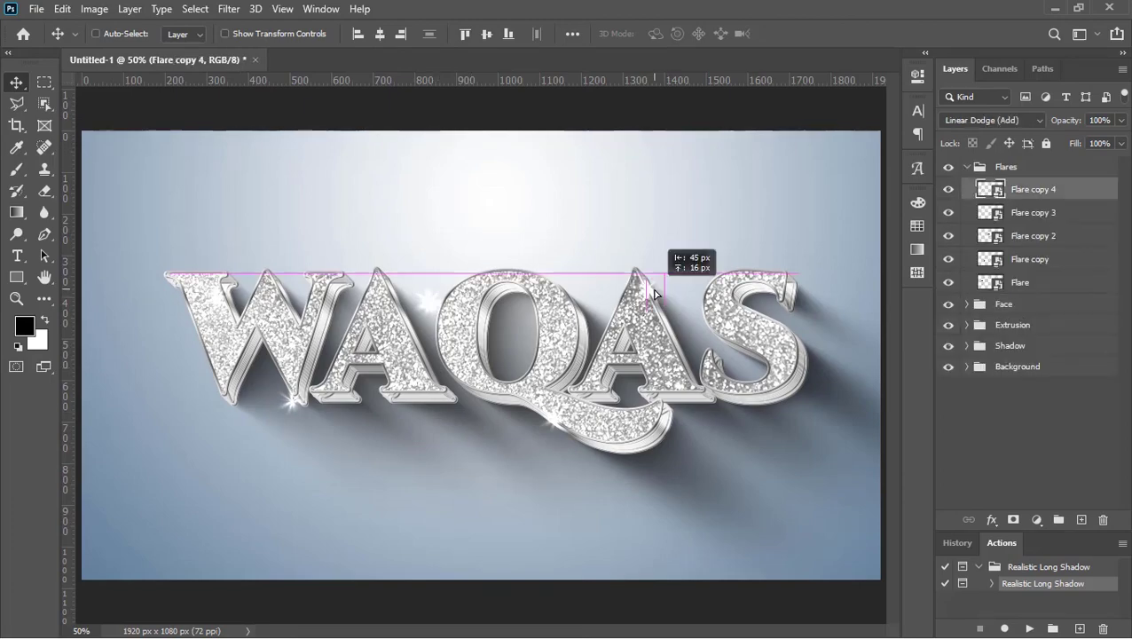
drag(665, 298, 661, 266)
drag(294, 400, 290, 390)
click(966, 167)
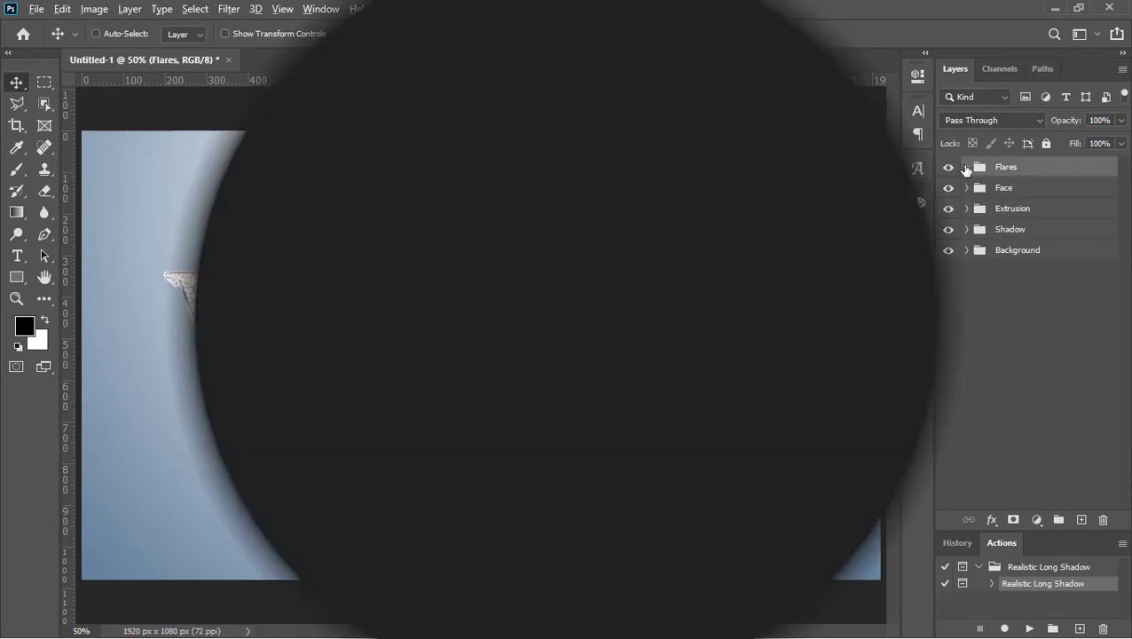